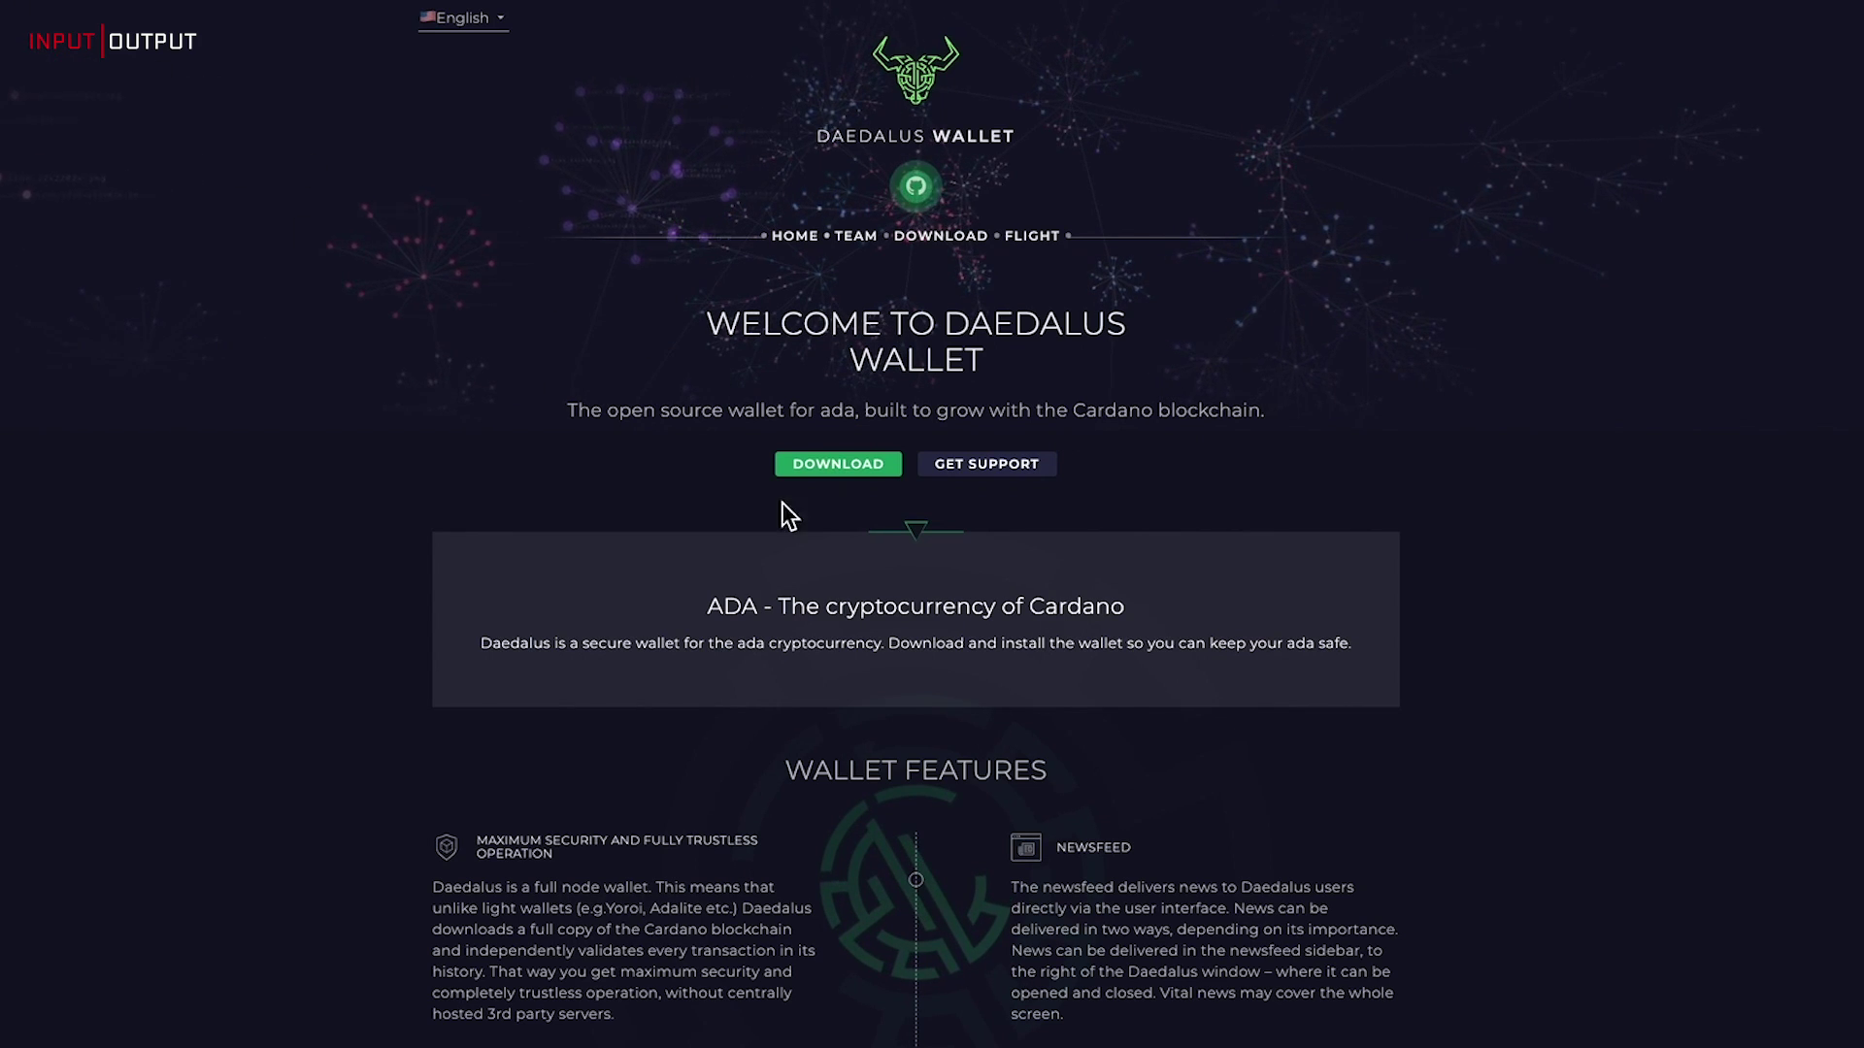
Download Daedalus 2.0.1 for macOS 64 bit from the website's Download page
left_click(840, 467)
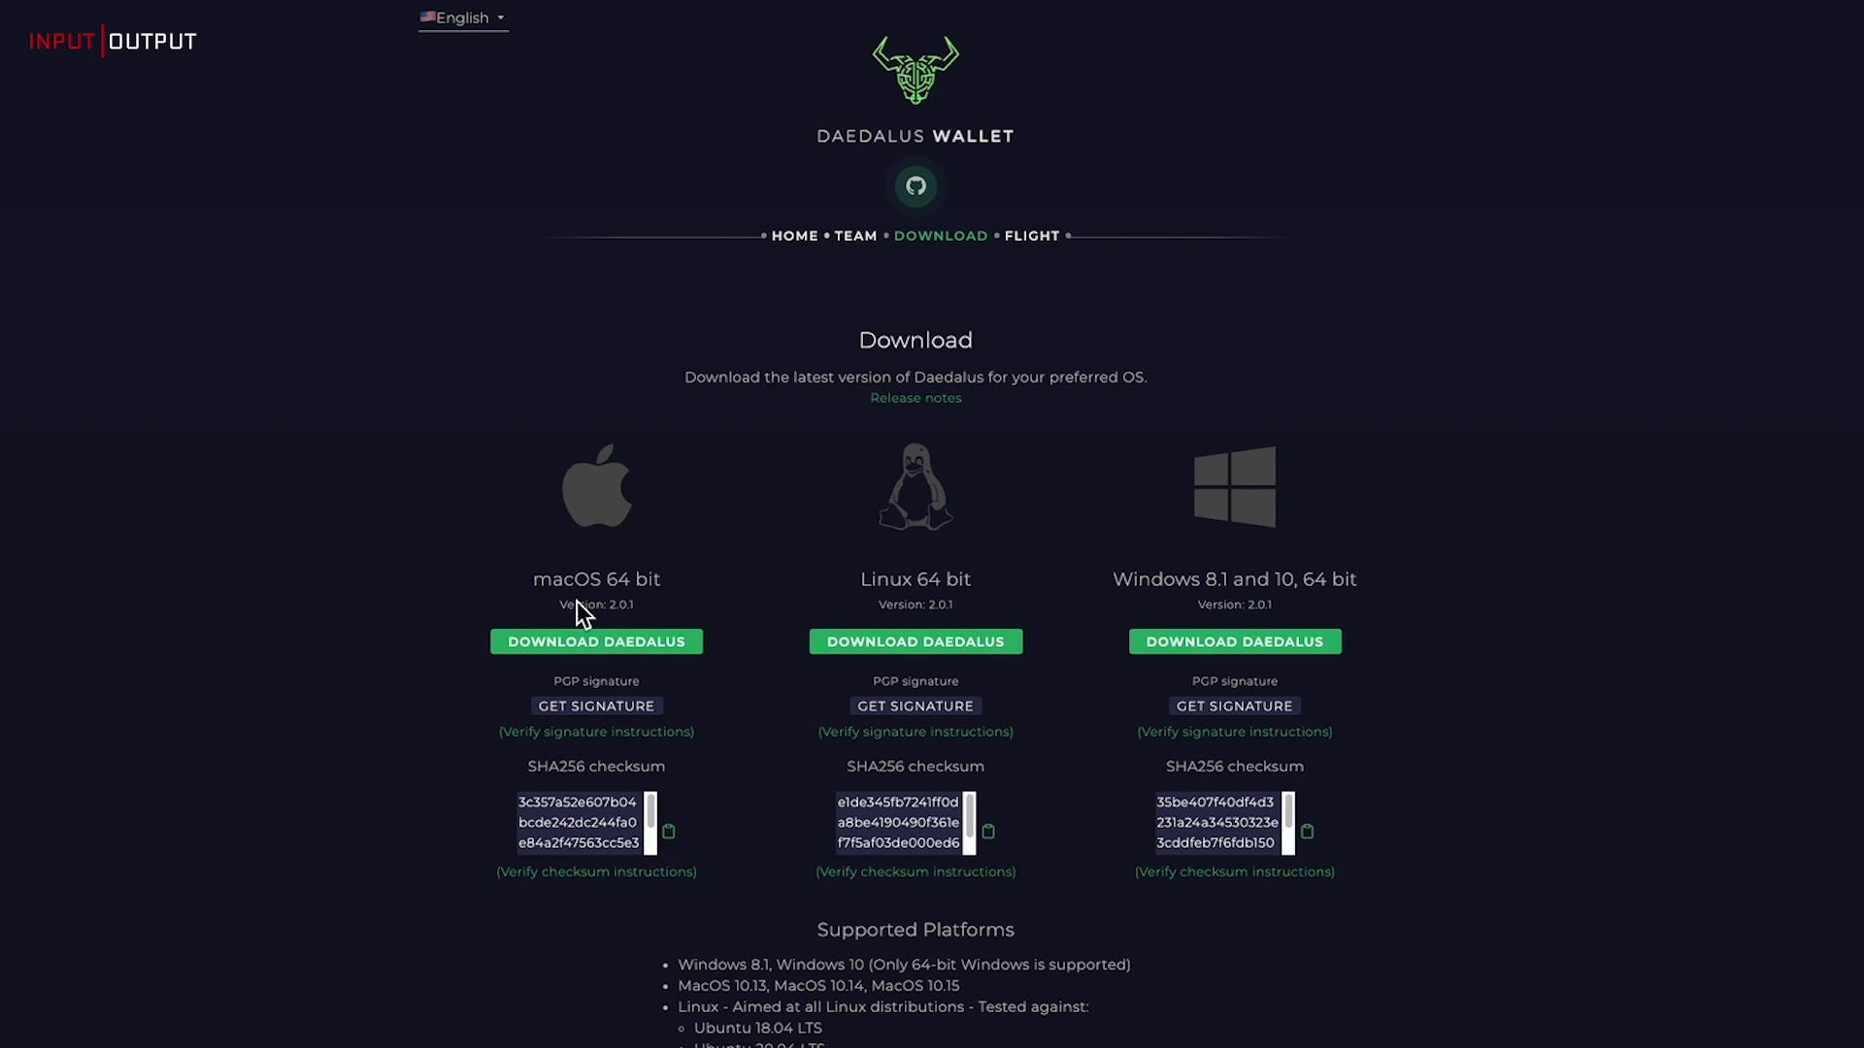
left_click(615, 657)
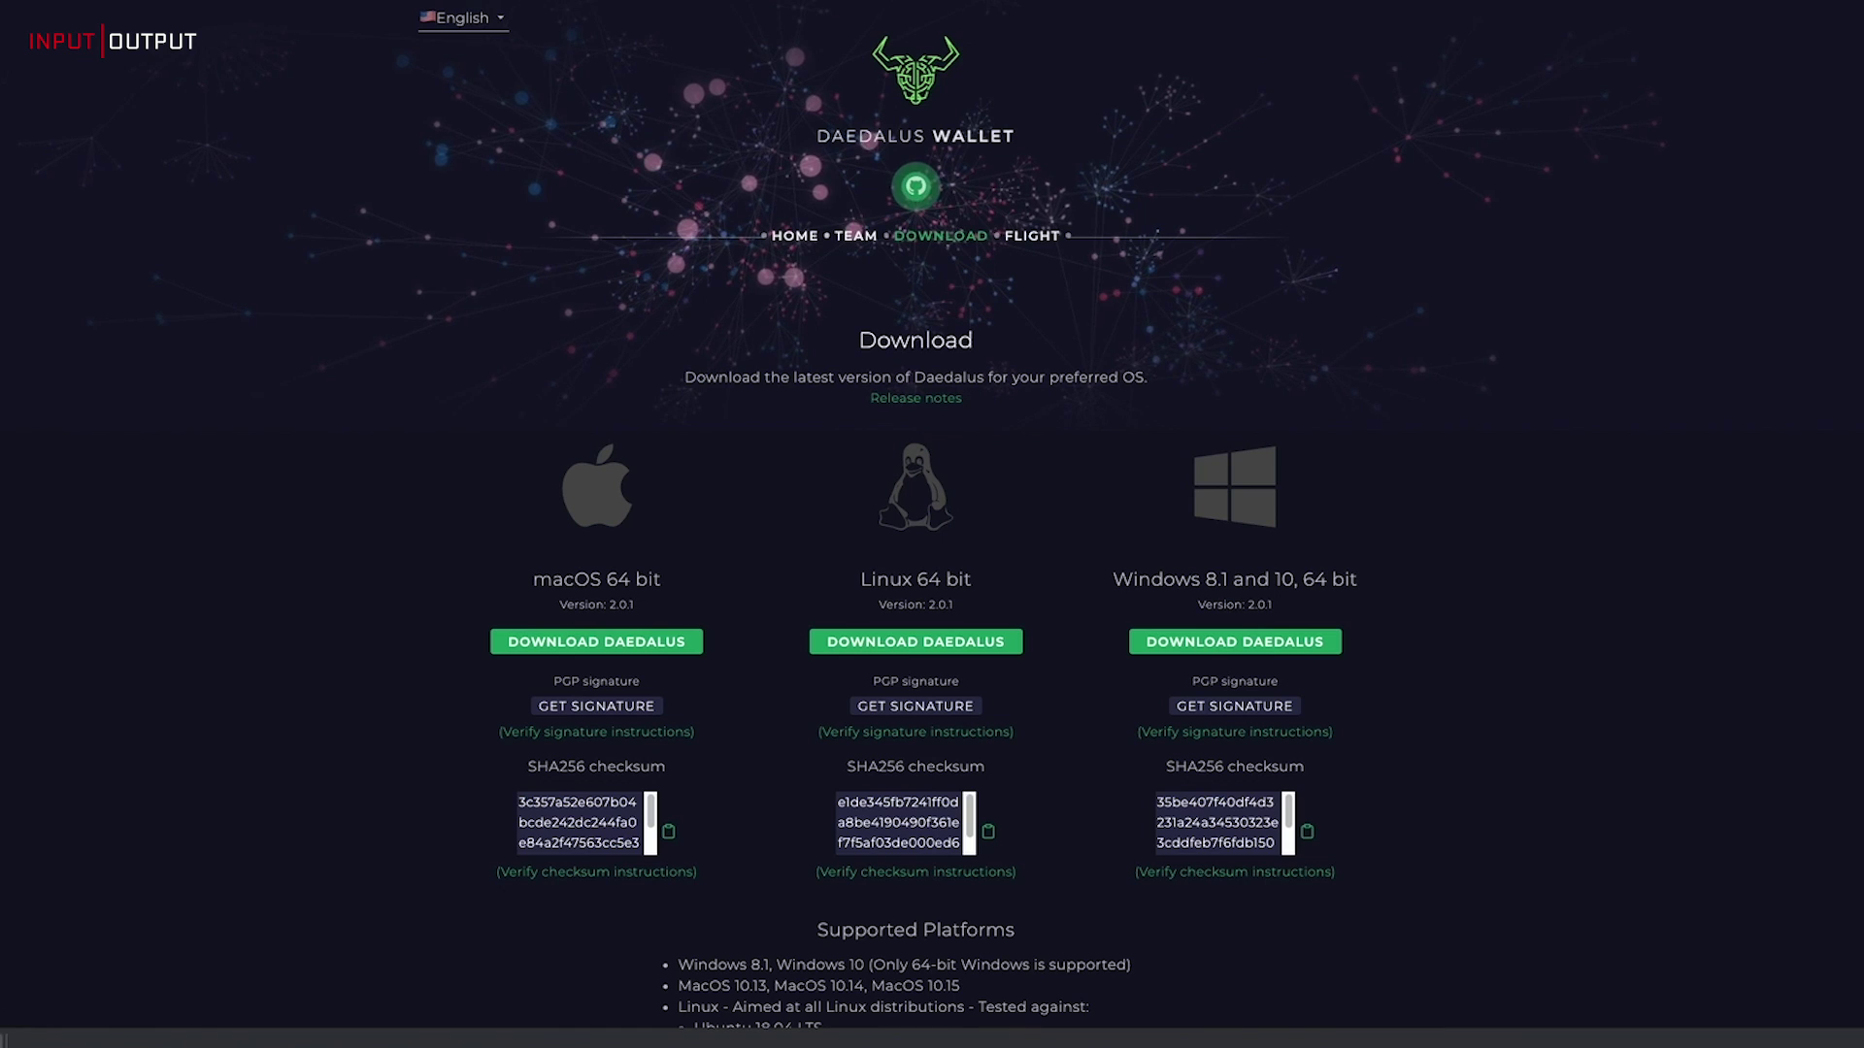
Dismiss the browser's finished-download notice
left_click(20, 1038)
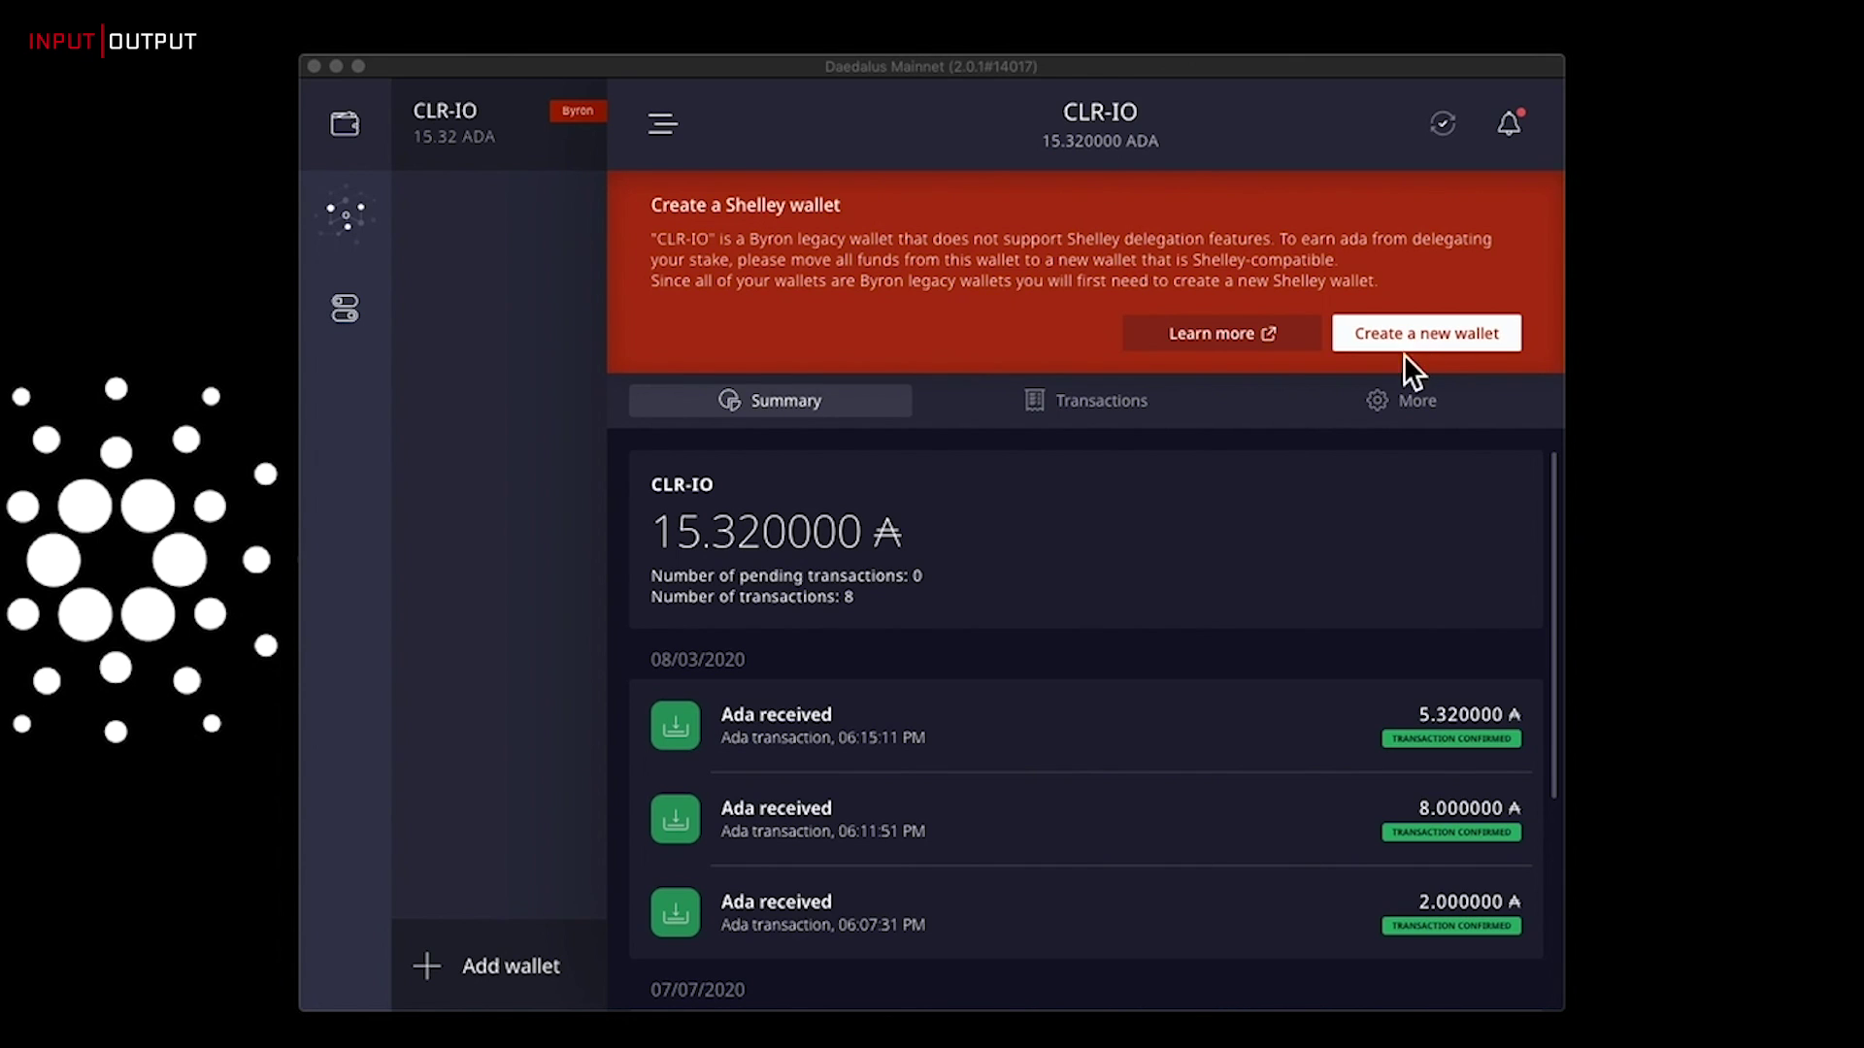
Begin creating a brand-new Shelley wallet named 'test-shelley'
left_click(1439, 340)
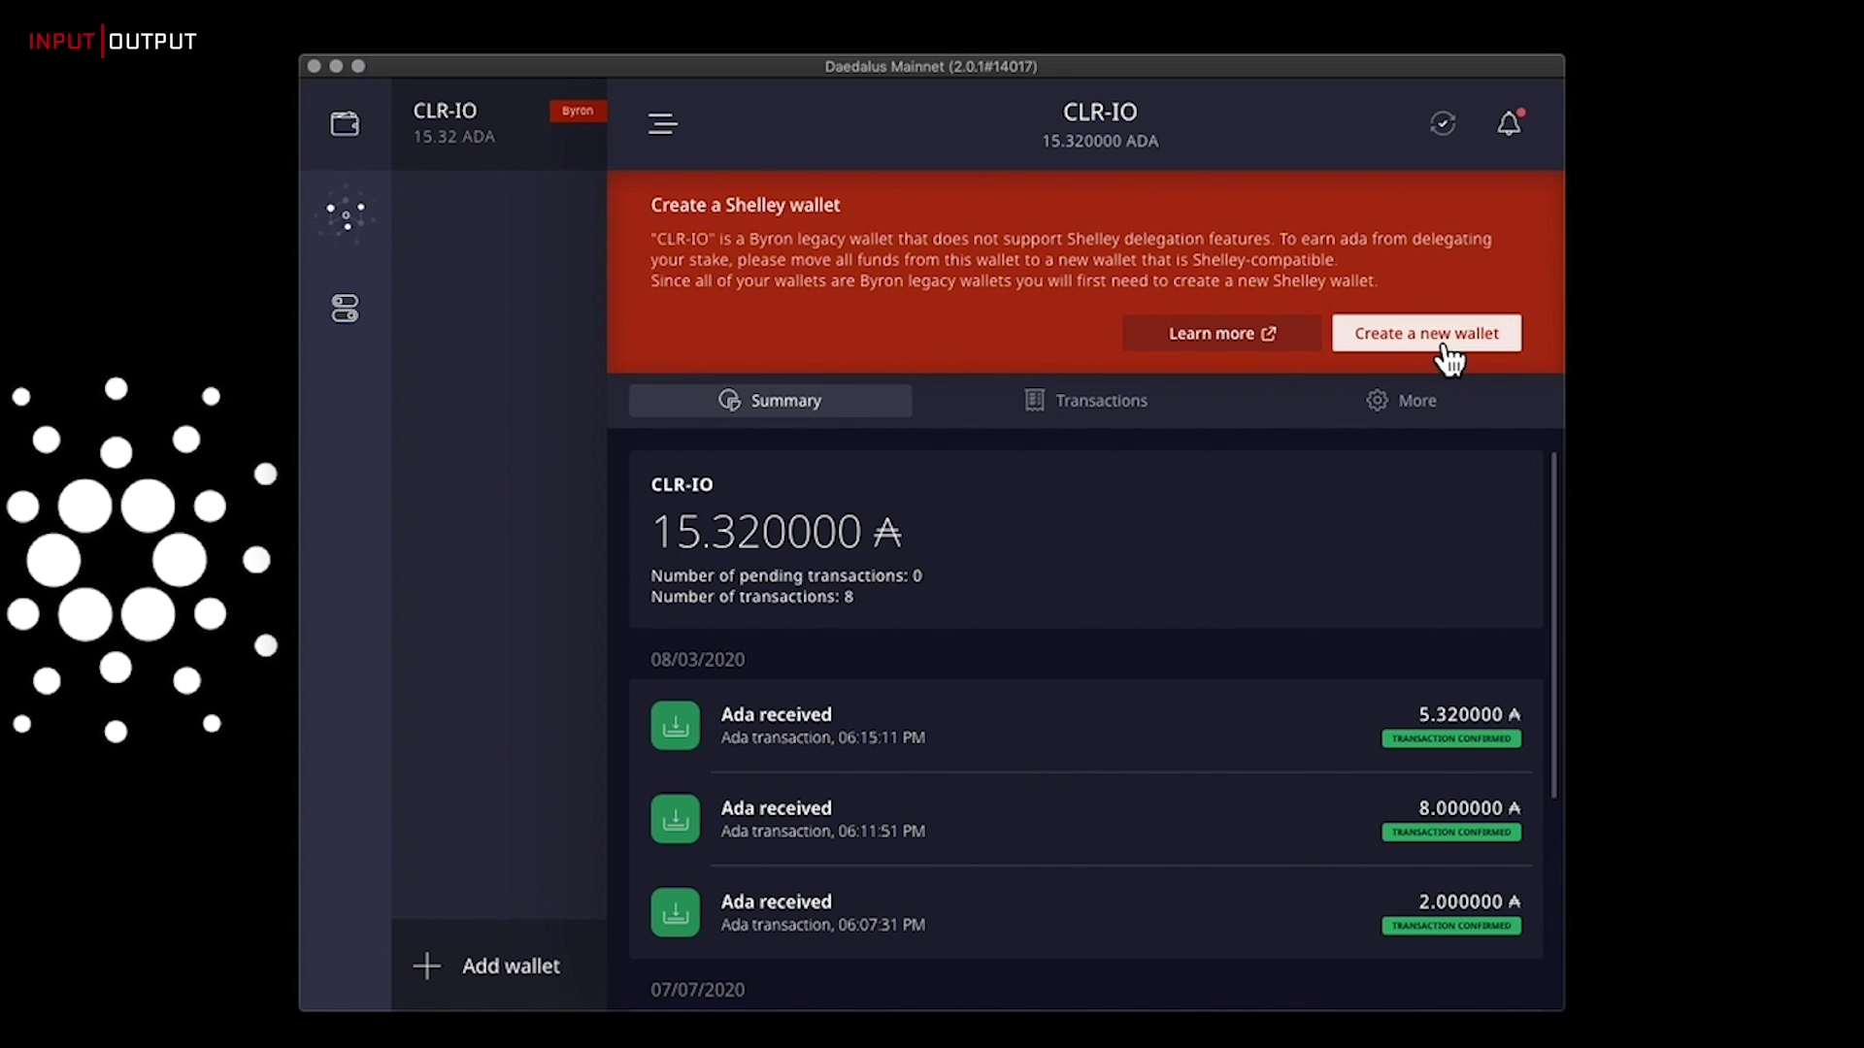
left_click(1449, 355)
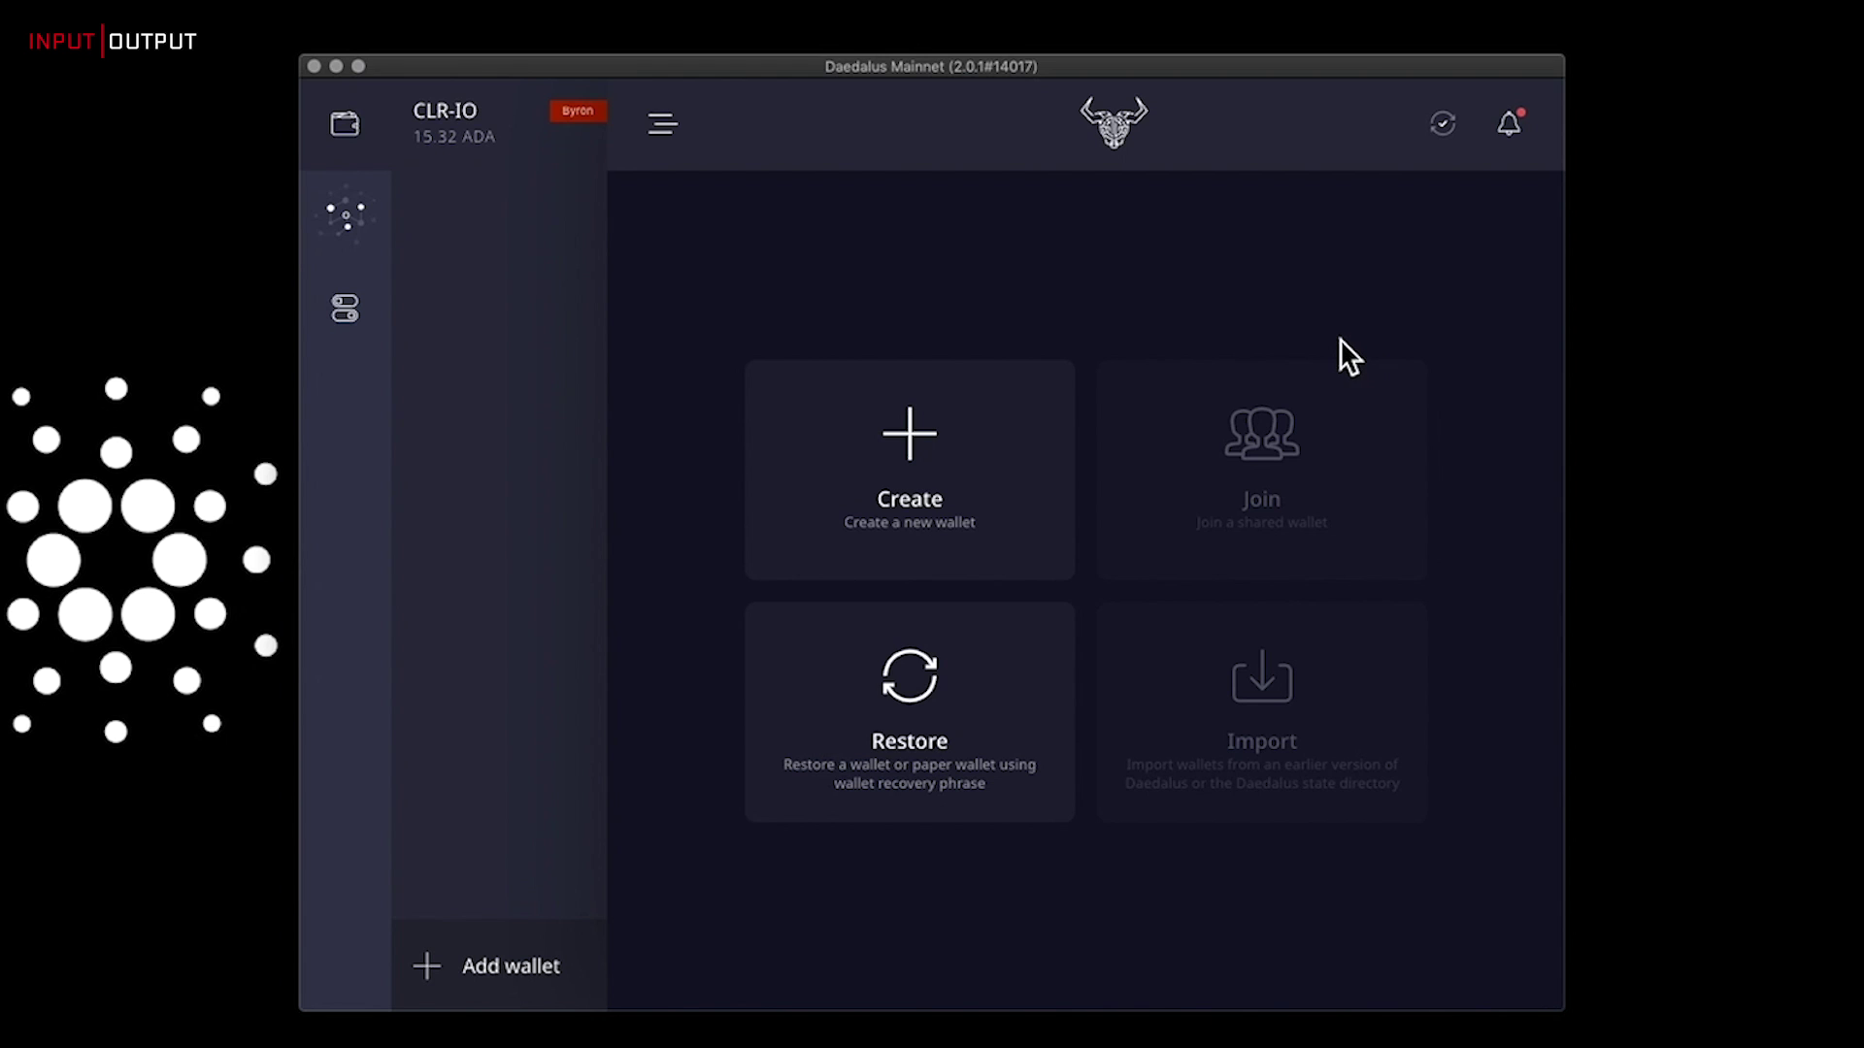
left_click(950, 456)
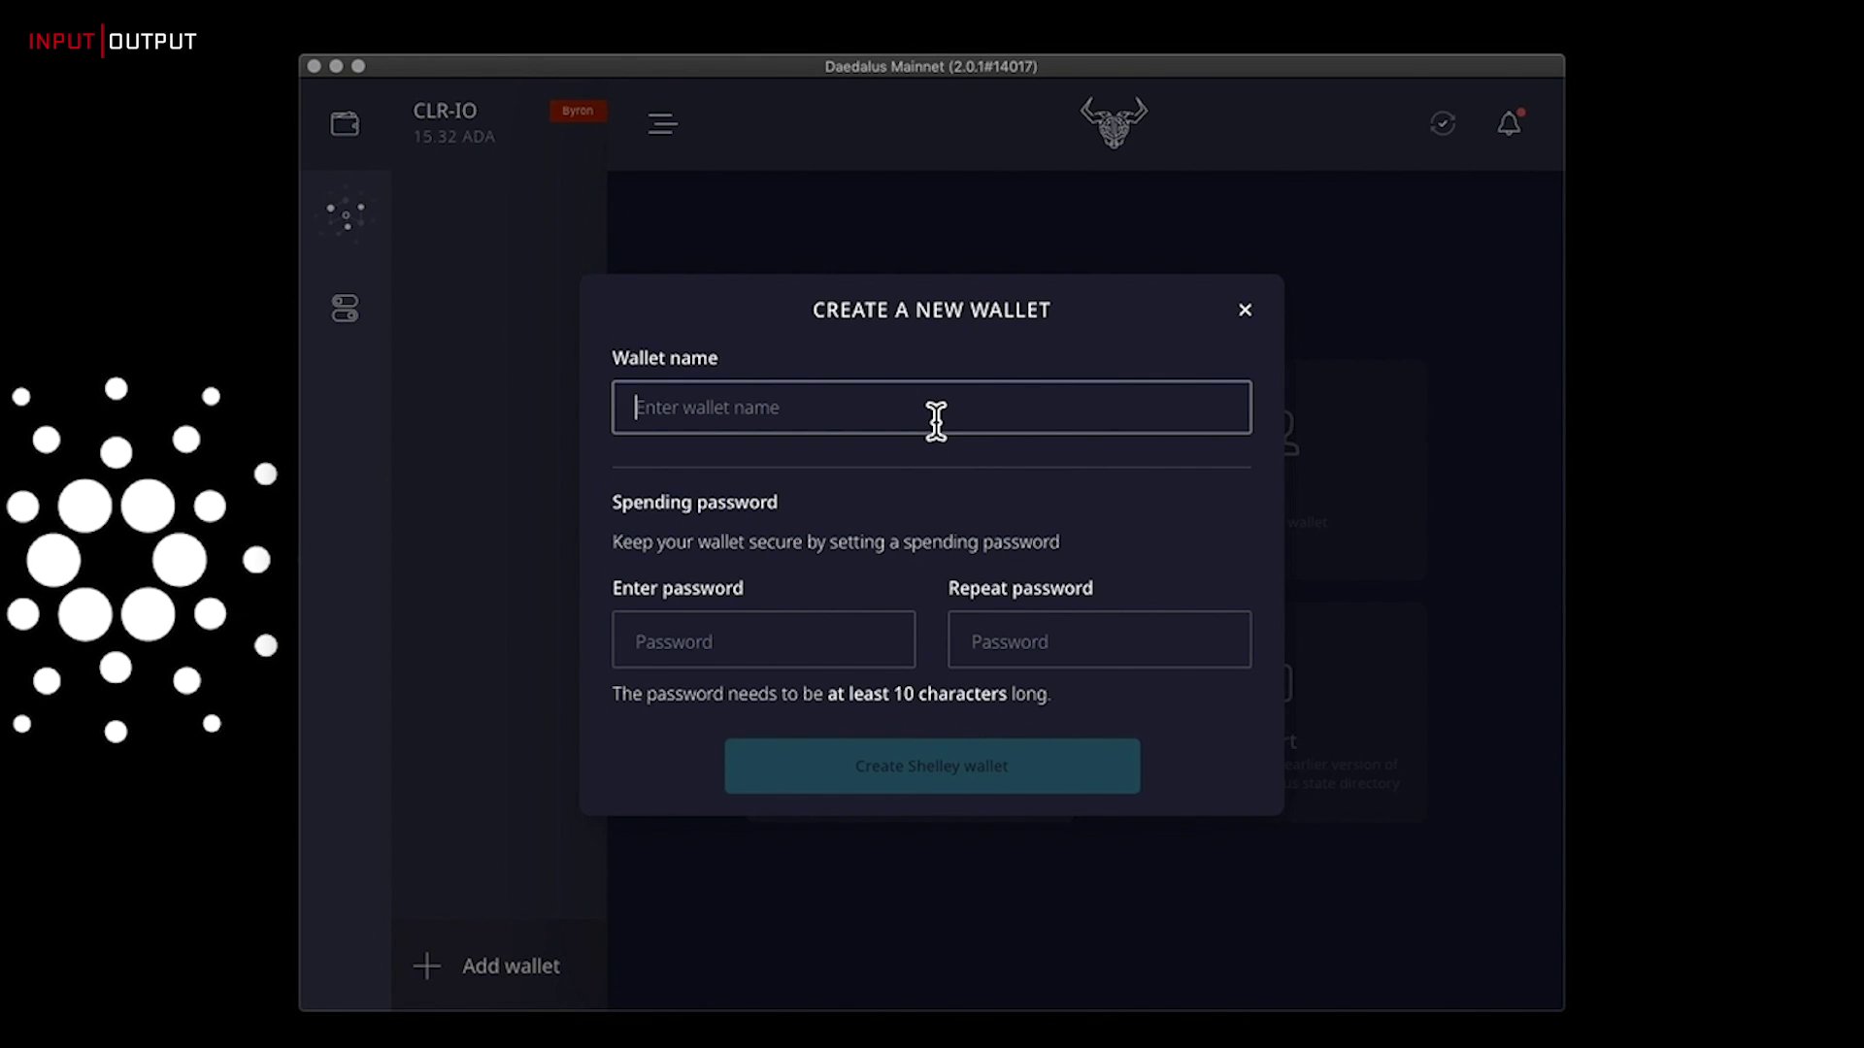
type("test-shelley")
Enter and repeat a spending password, then submit the Shelley wallet
key("Tab")
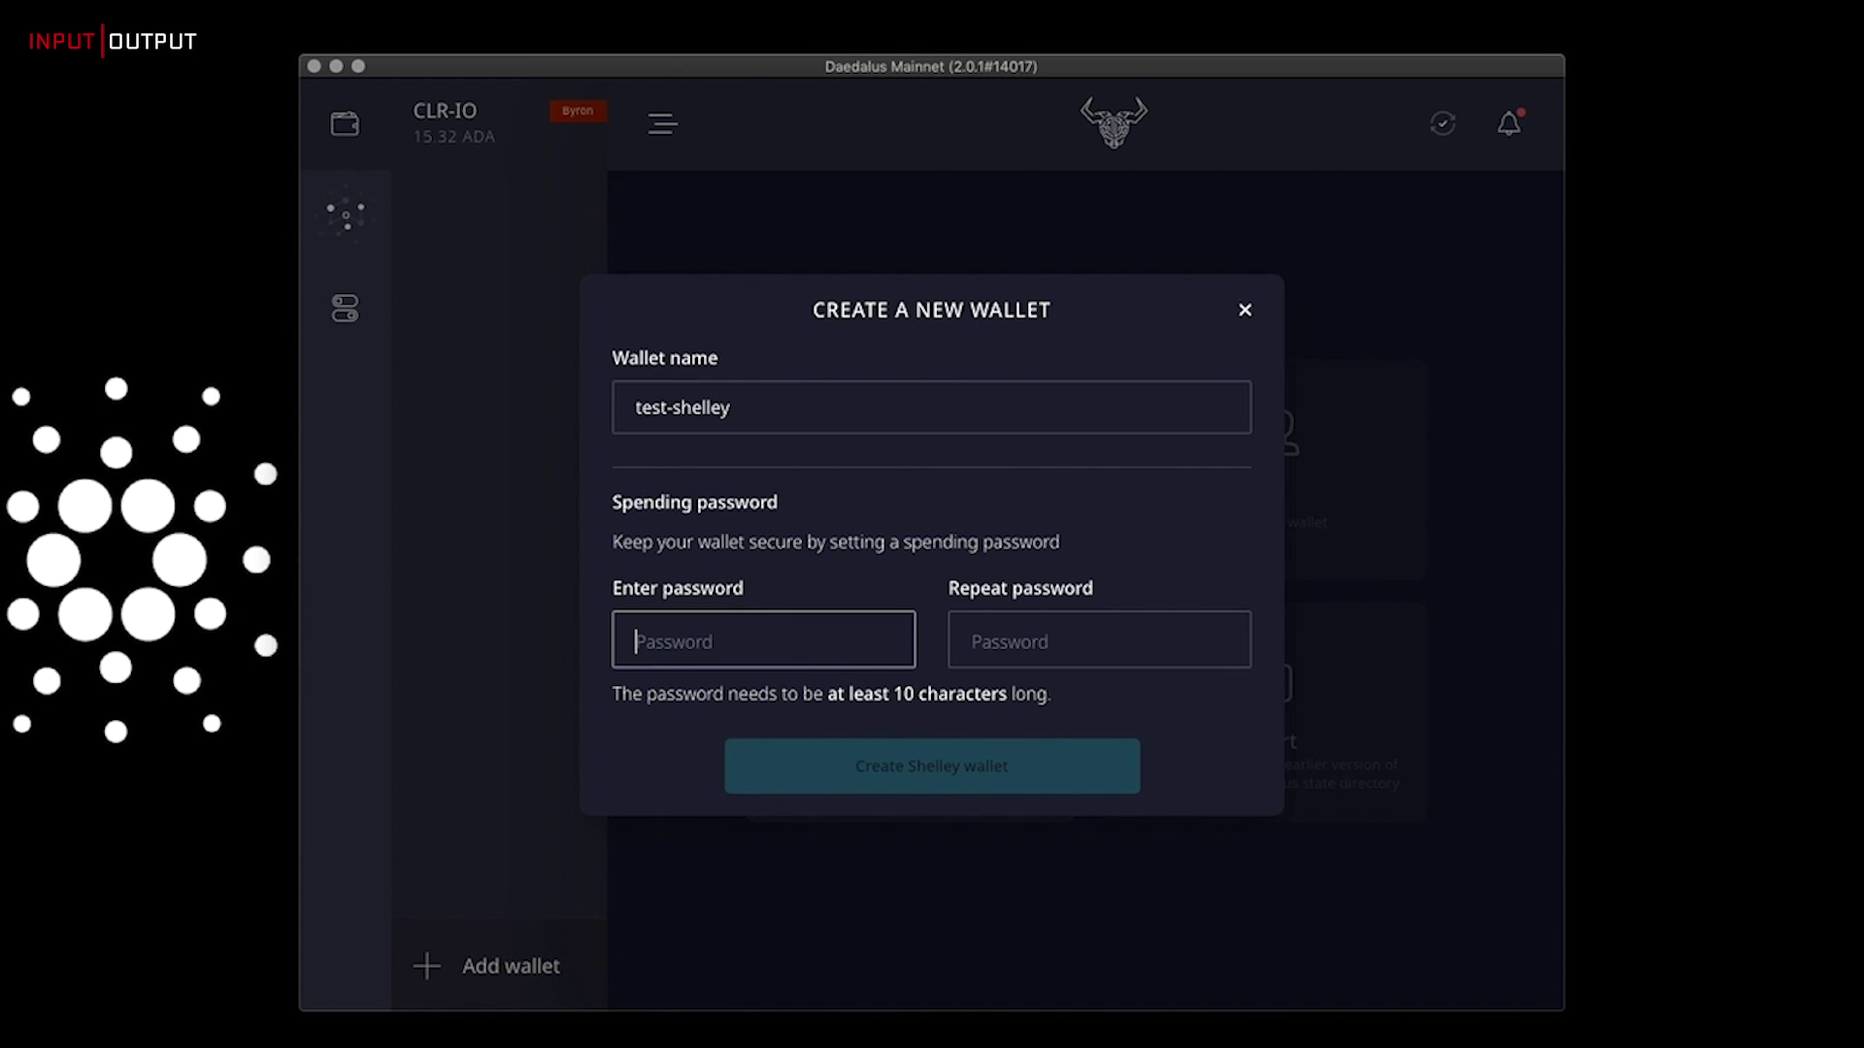
left_click(771, 644)
type("*********")
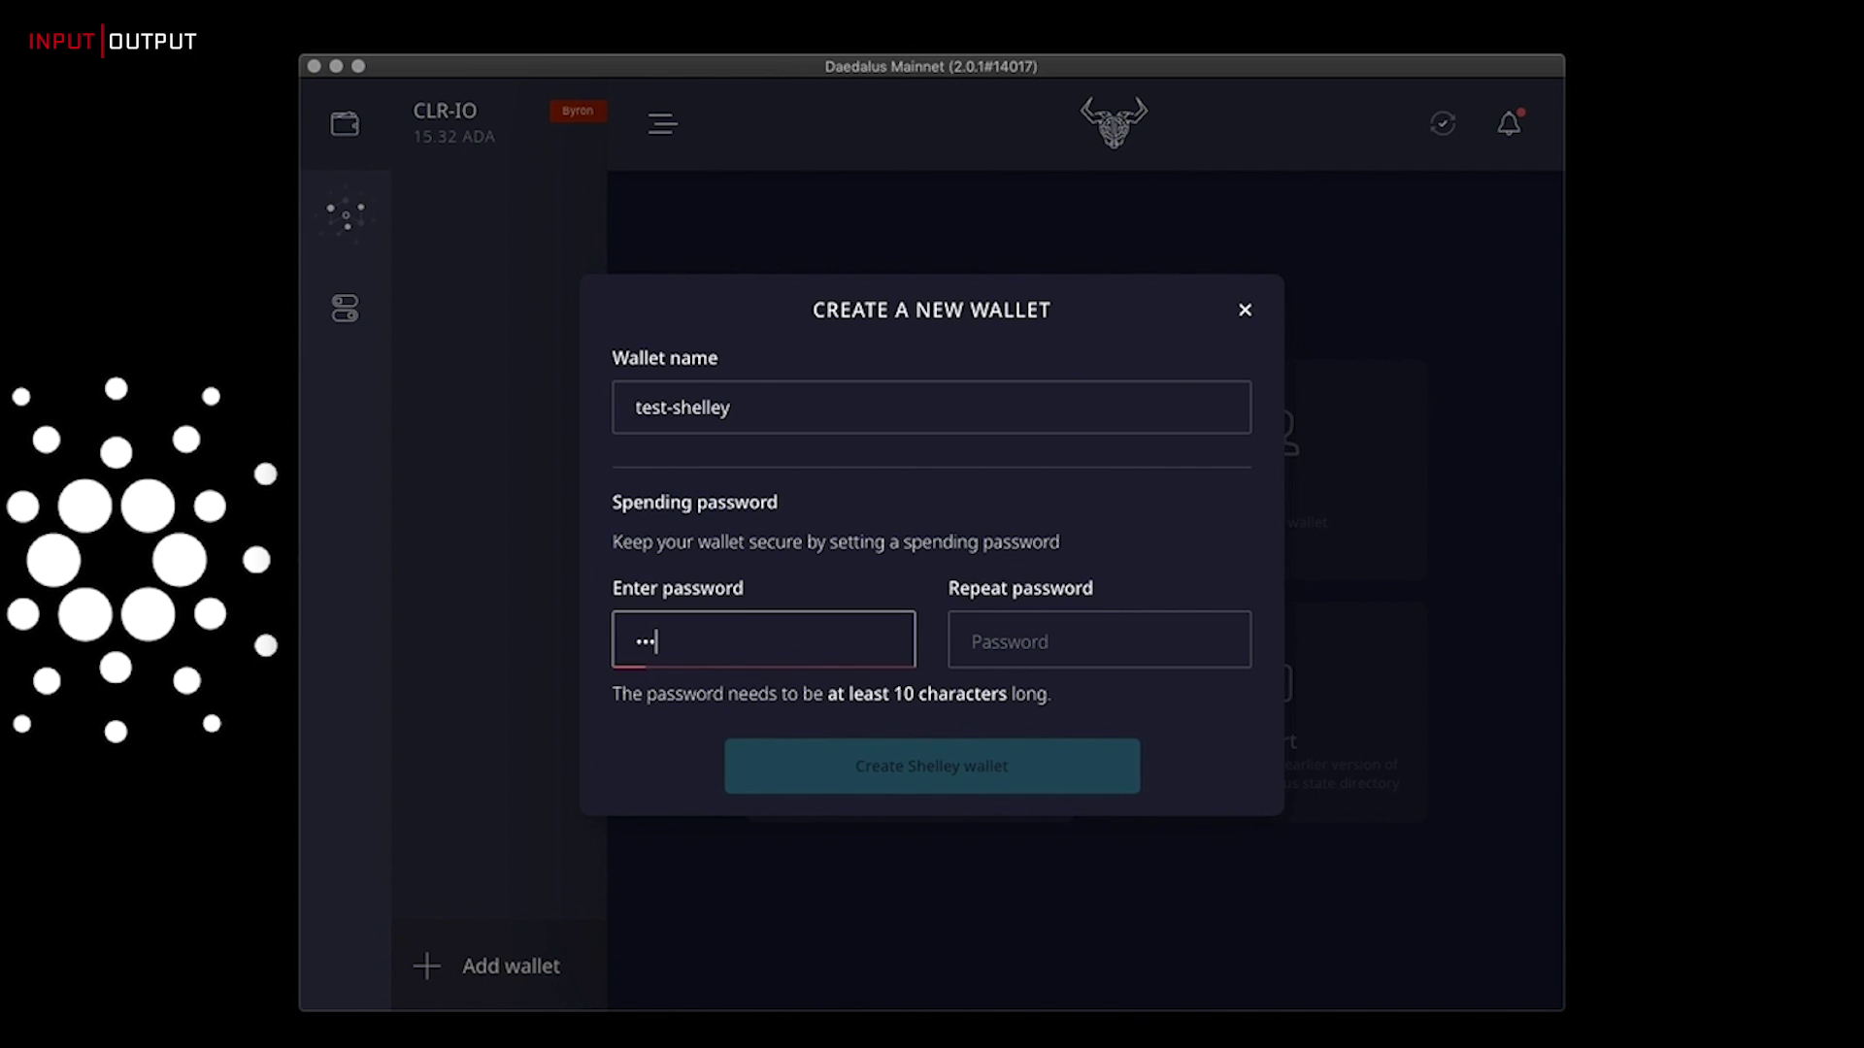
type("****")
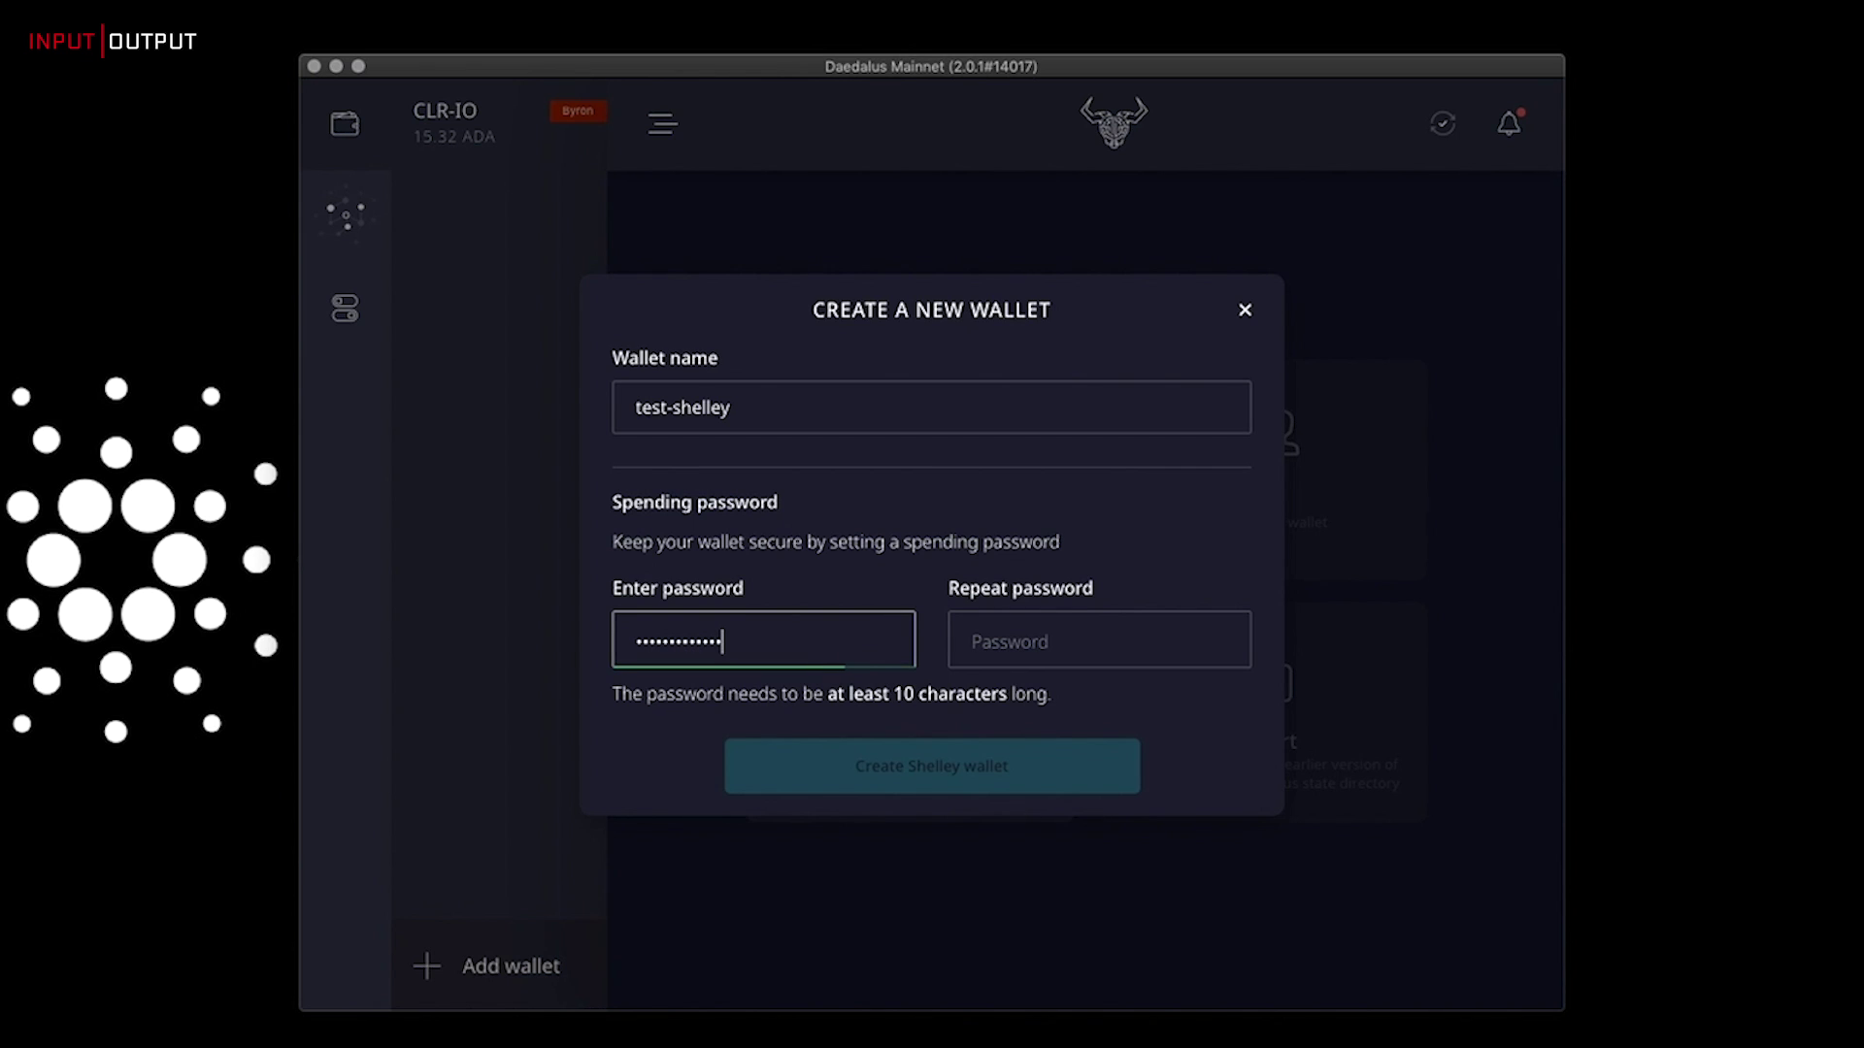
key("Tab")
type("*************")
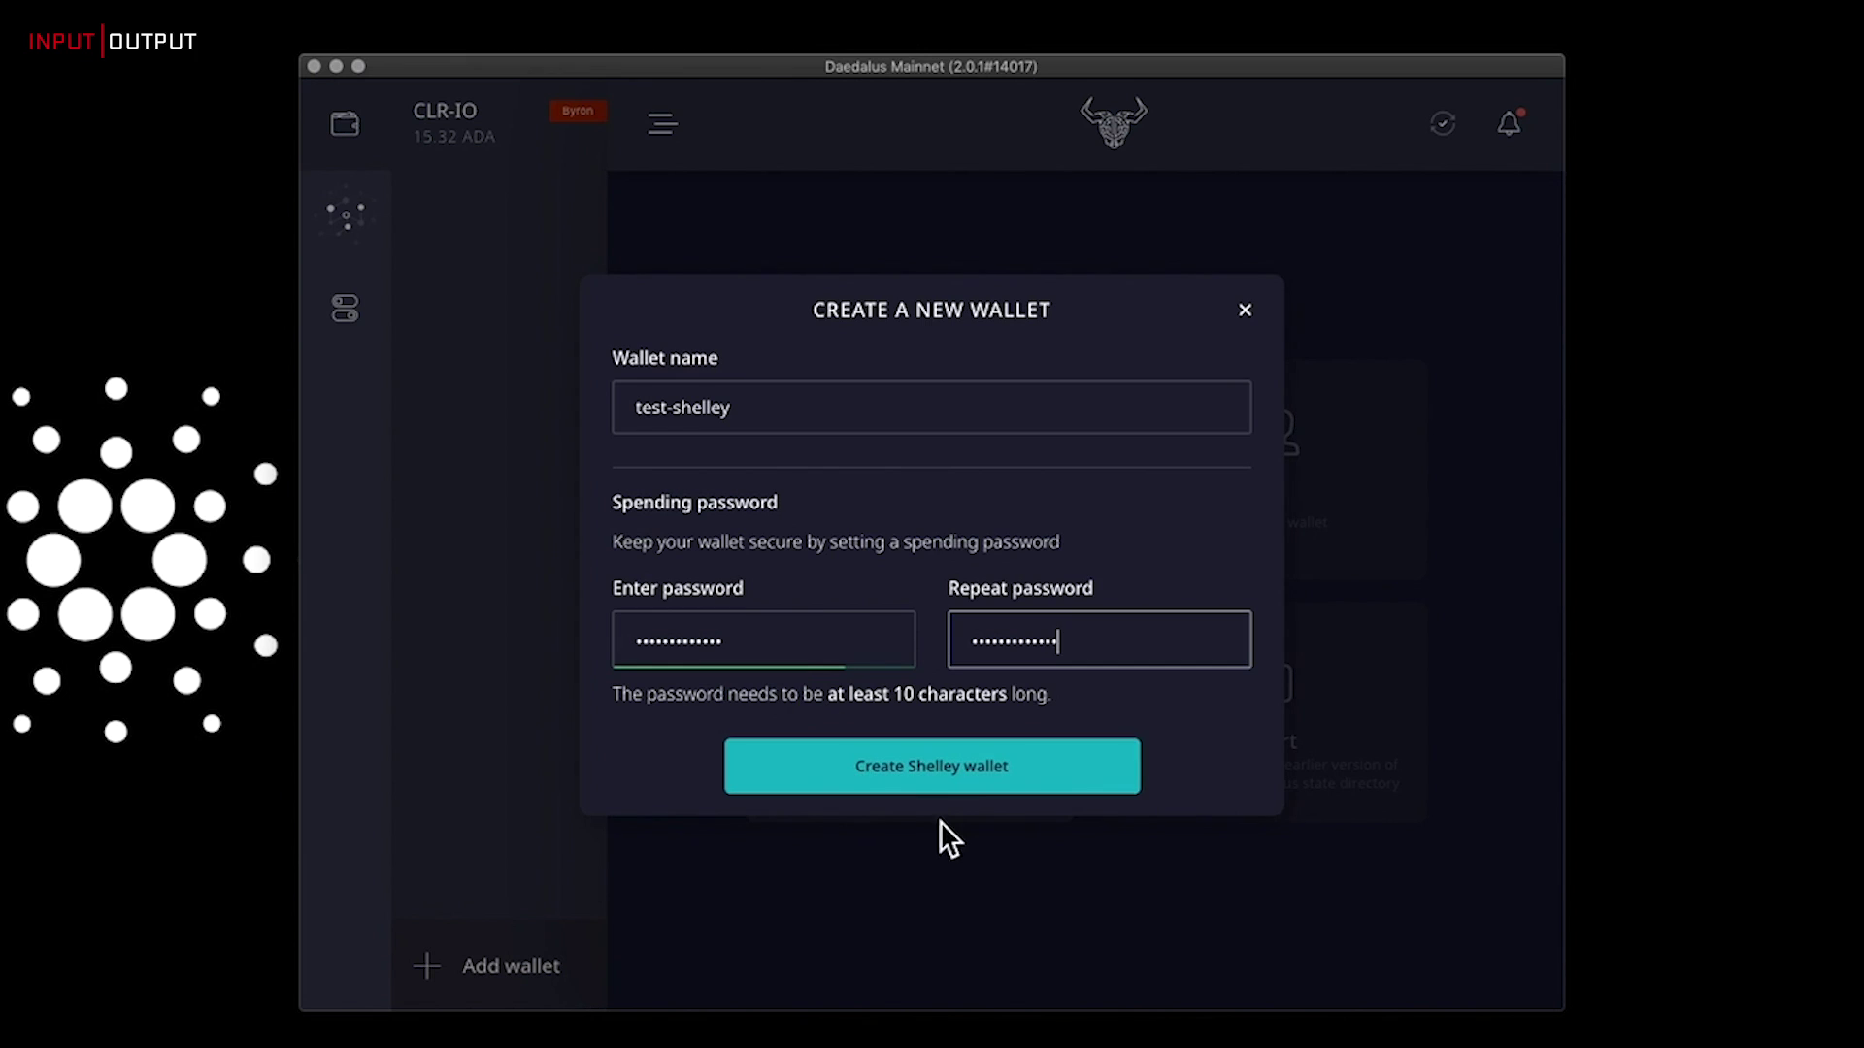
left_click(985, 788)
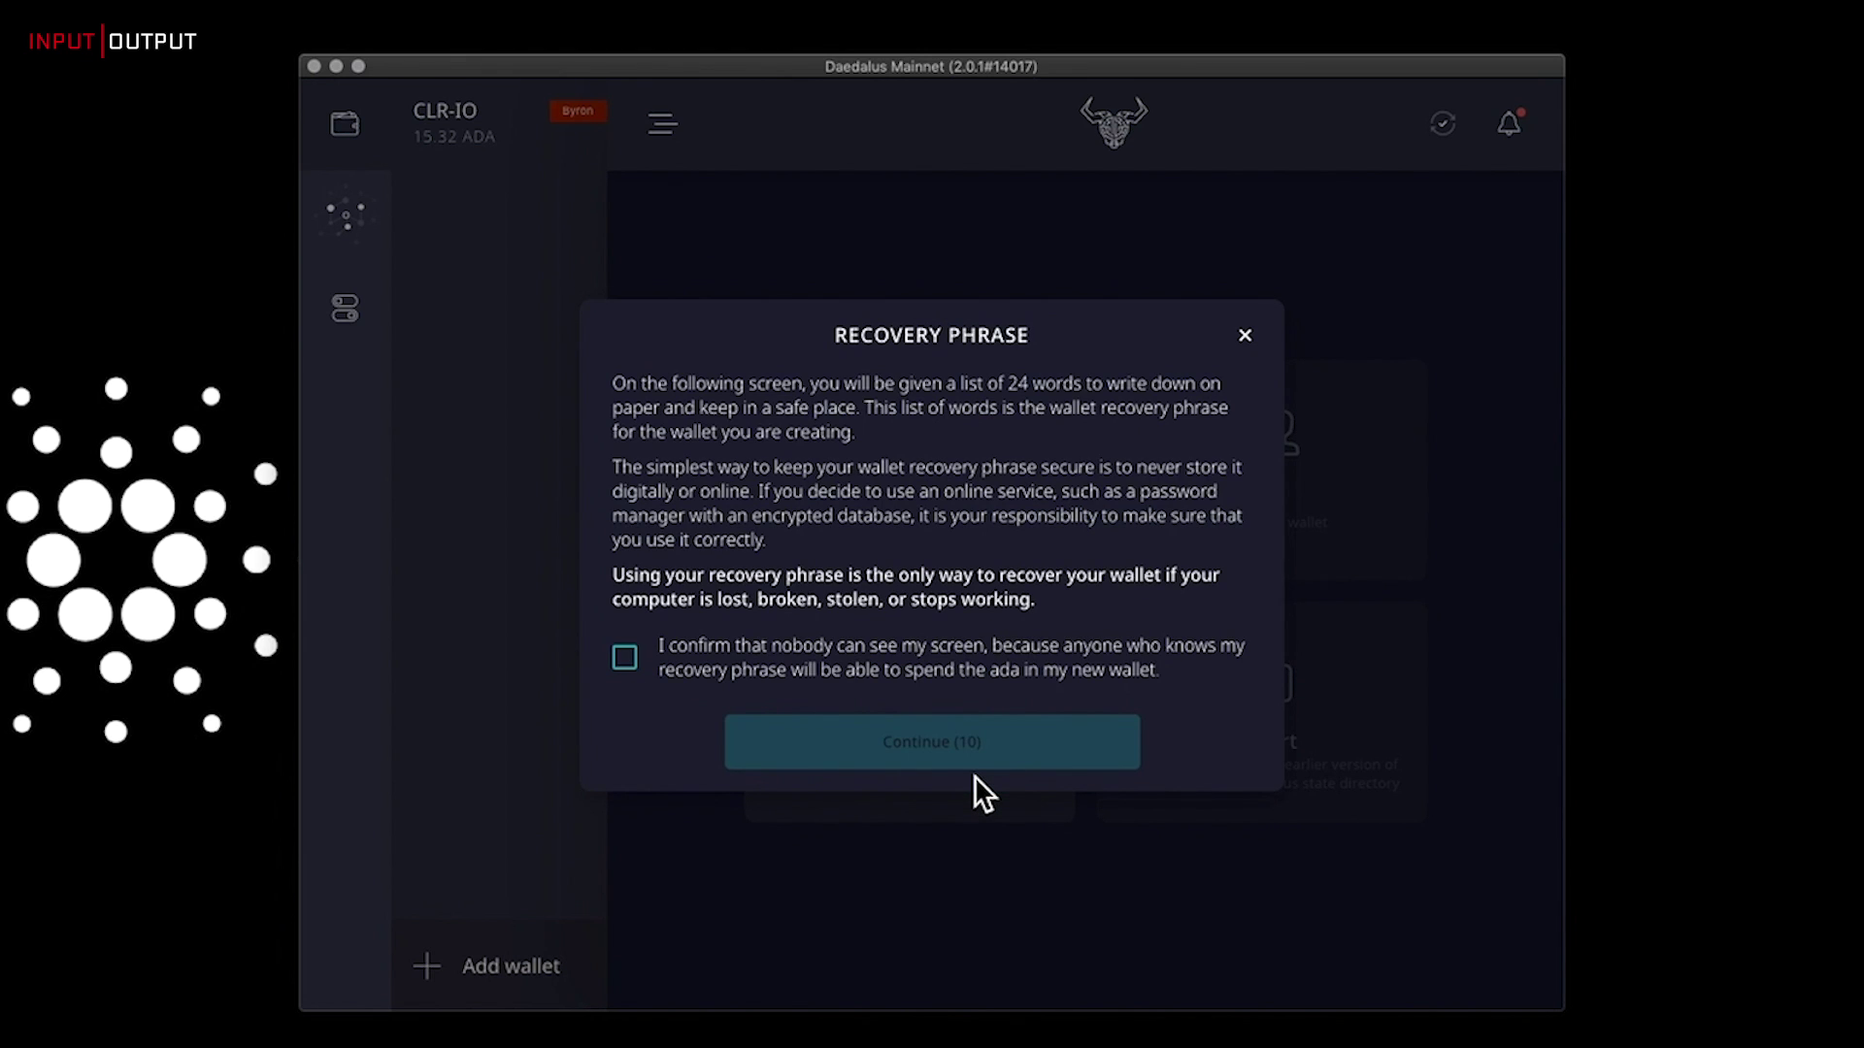
Confirm screen privacy and both recovery-phrase acknowledgements to finish the test-shelley wallet
left_click(645, 679)
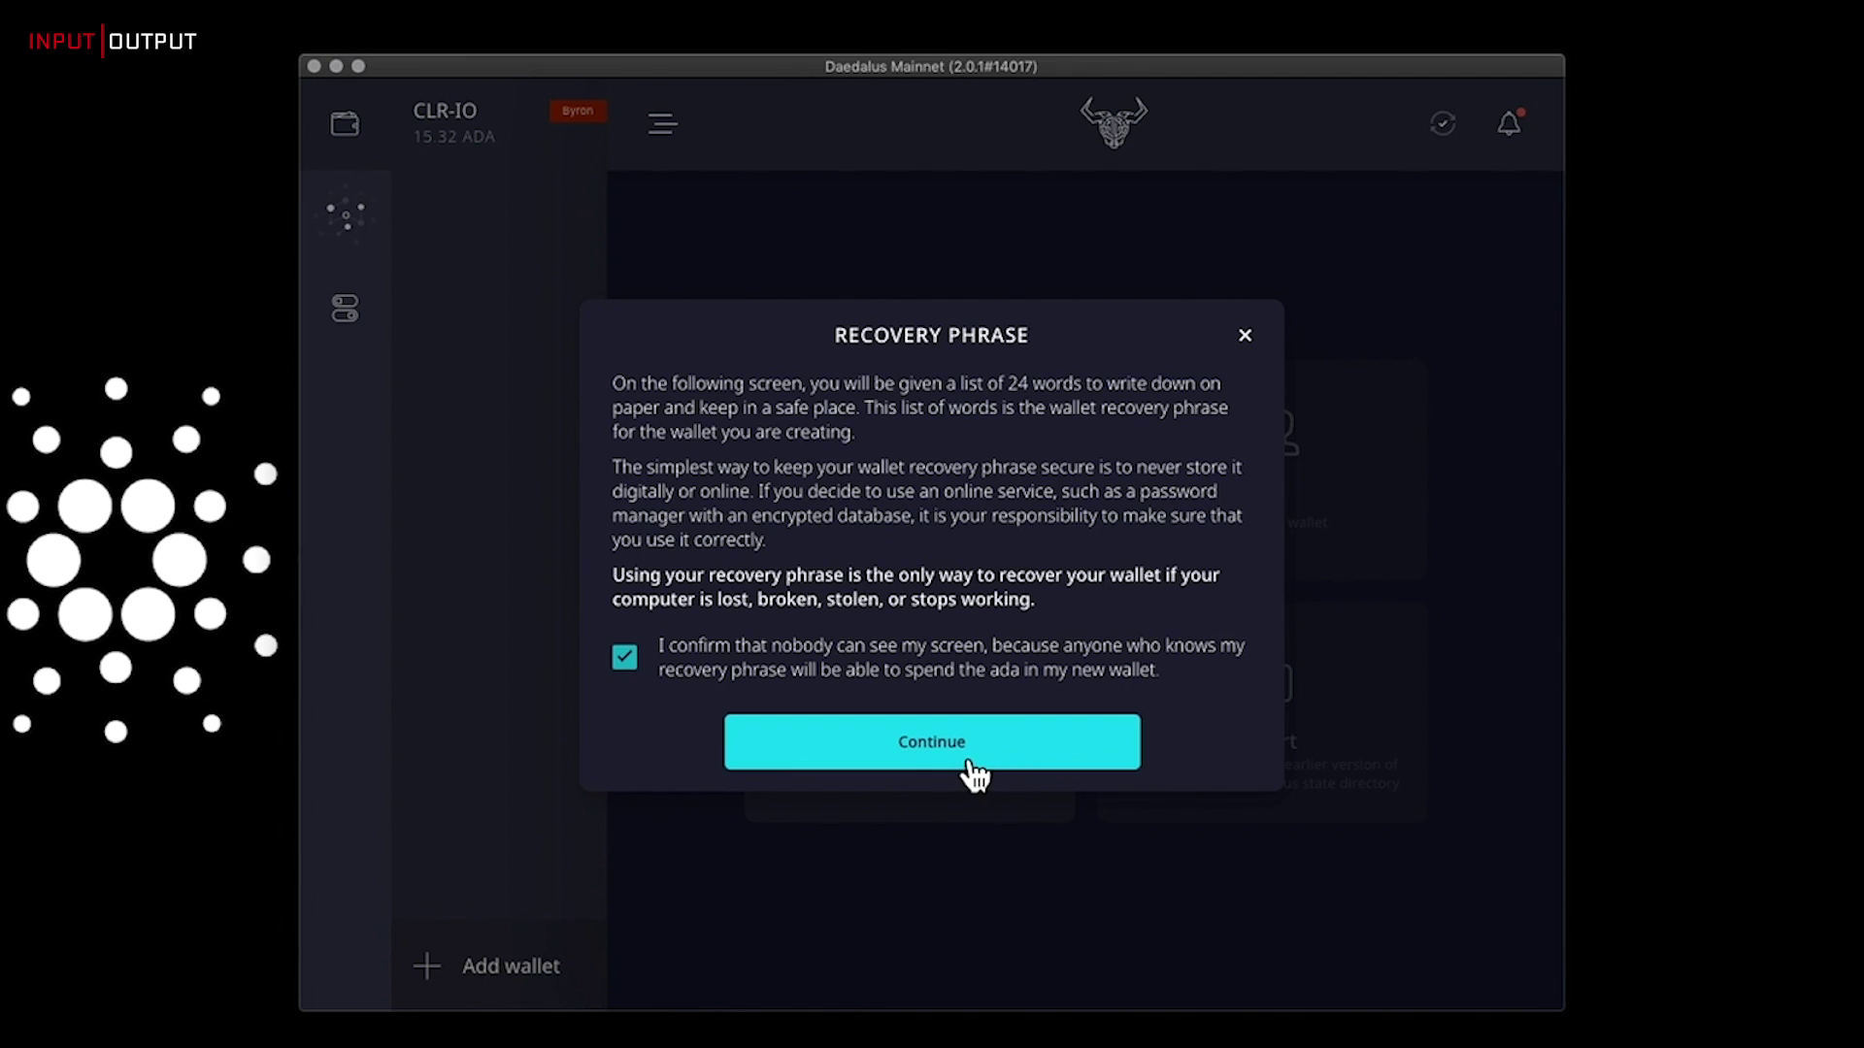
left_click(965, 762)
left_click(624, 548)
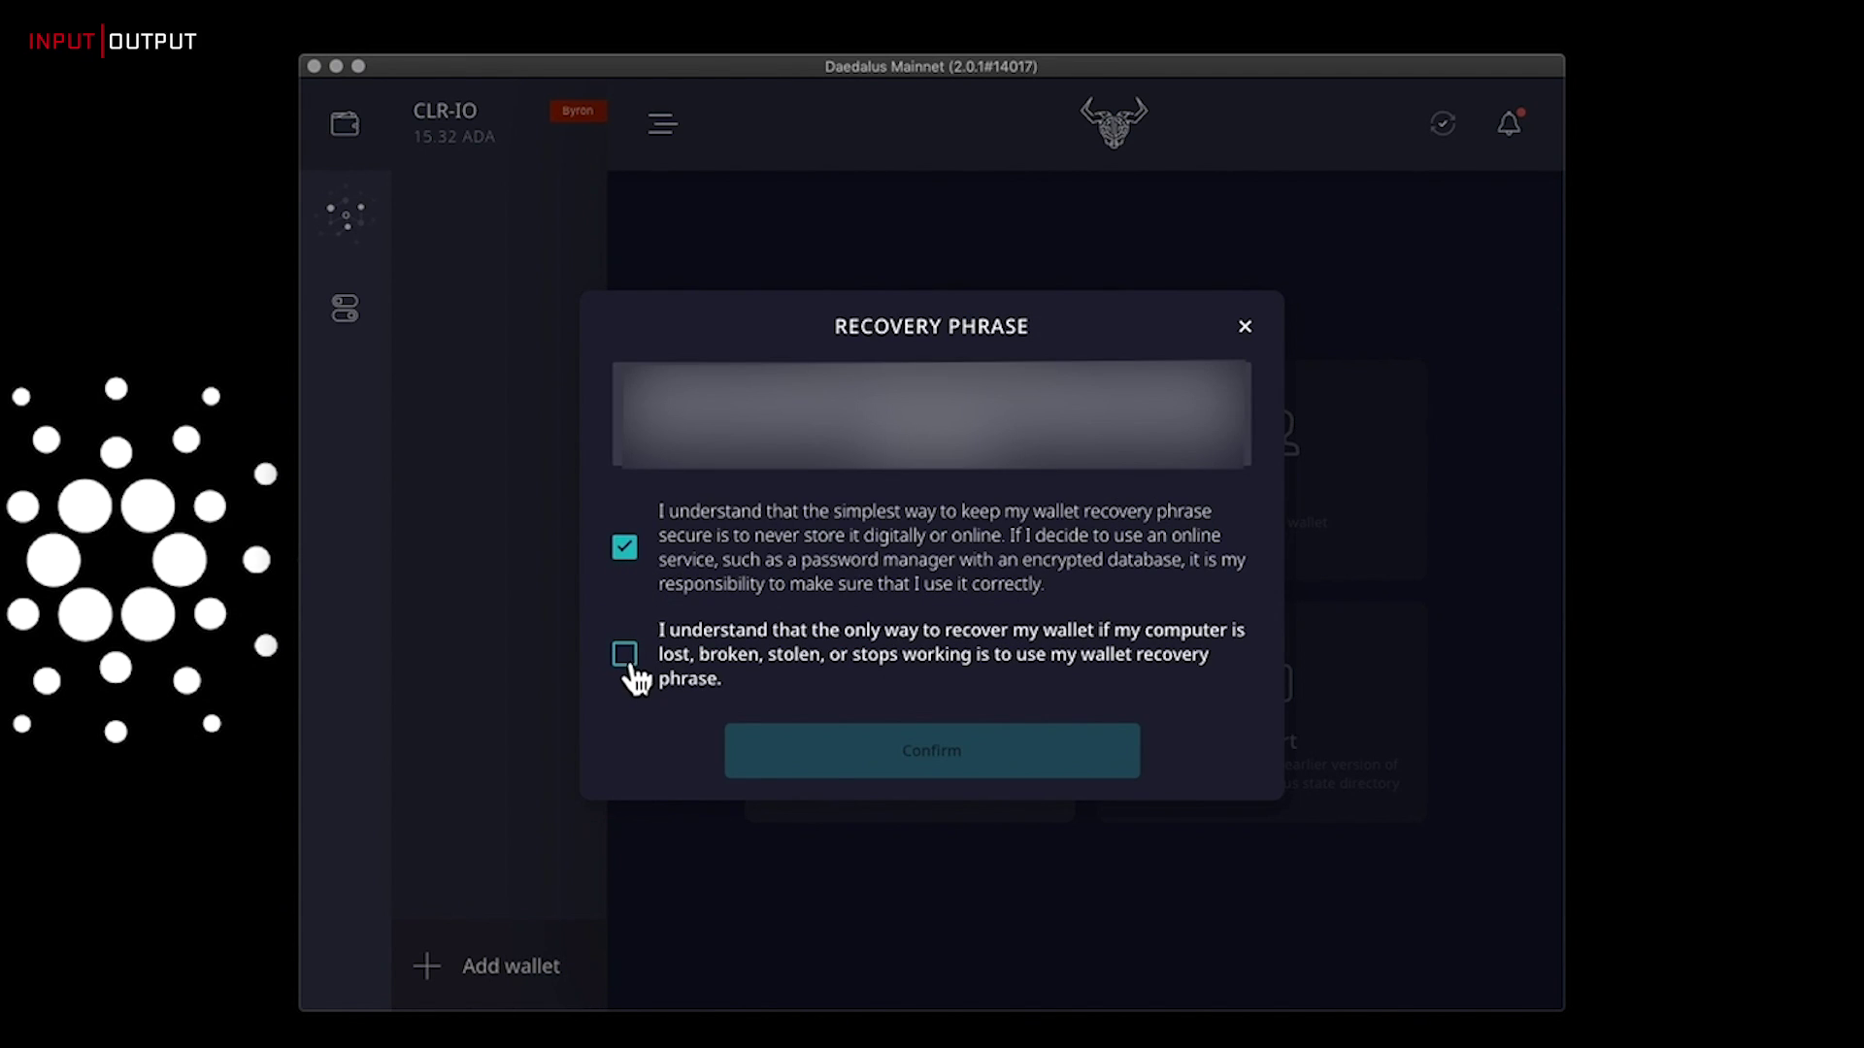
left_click(624, 653)
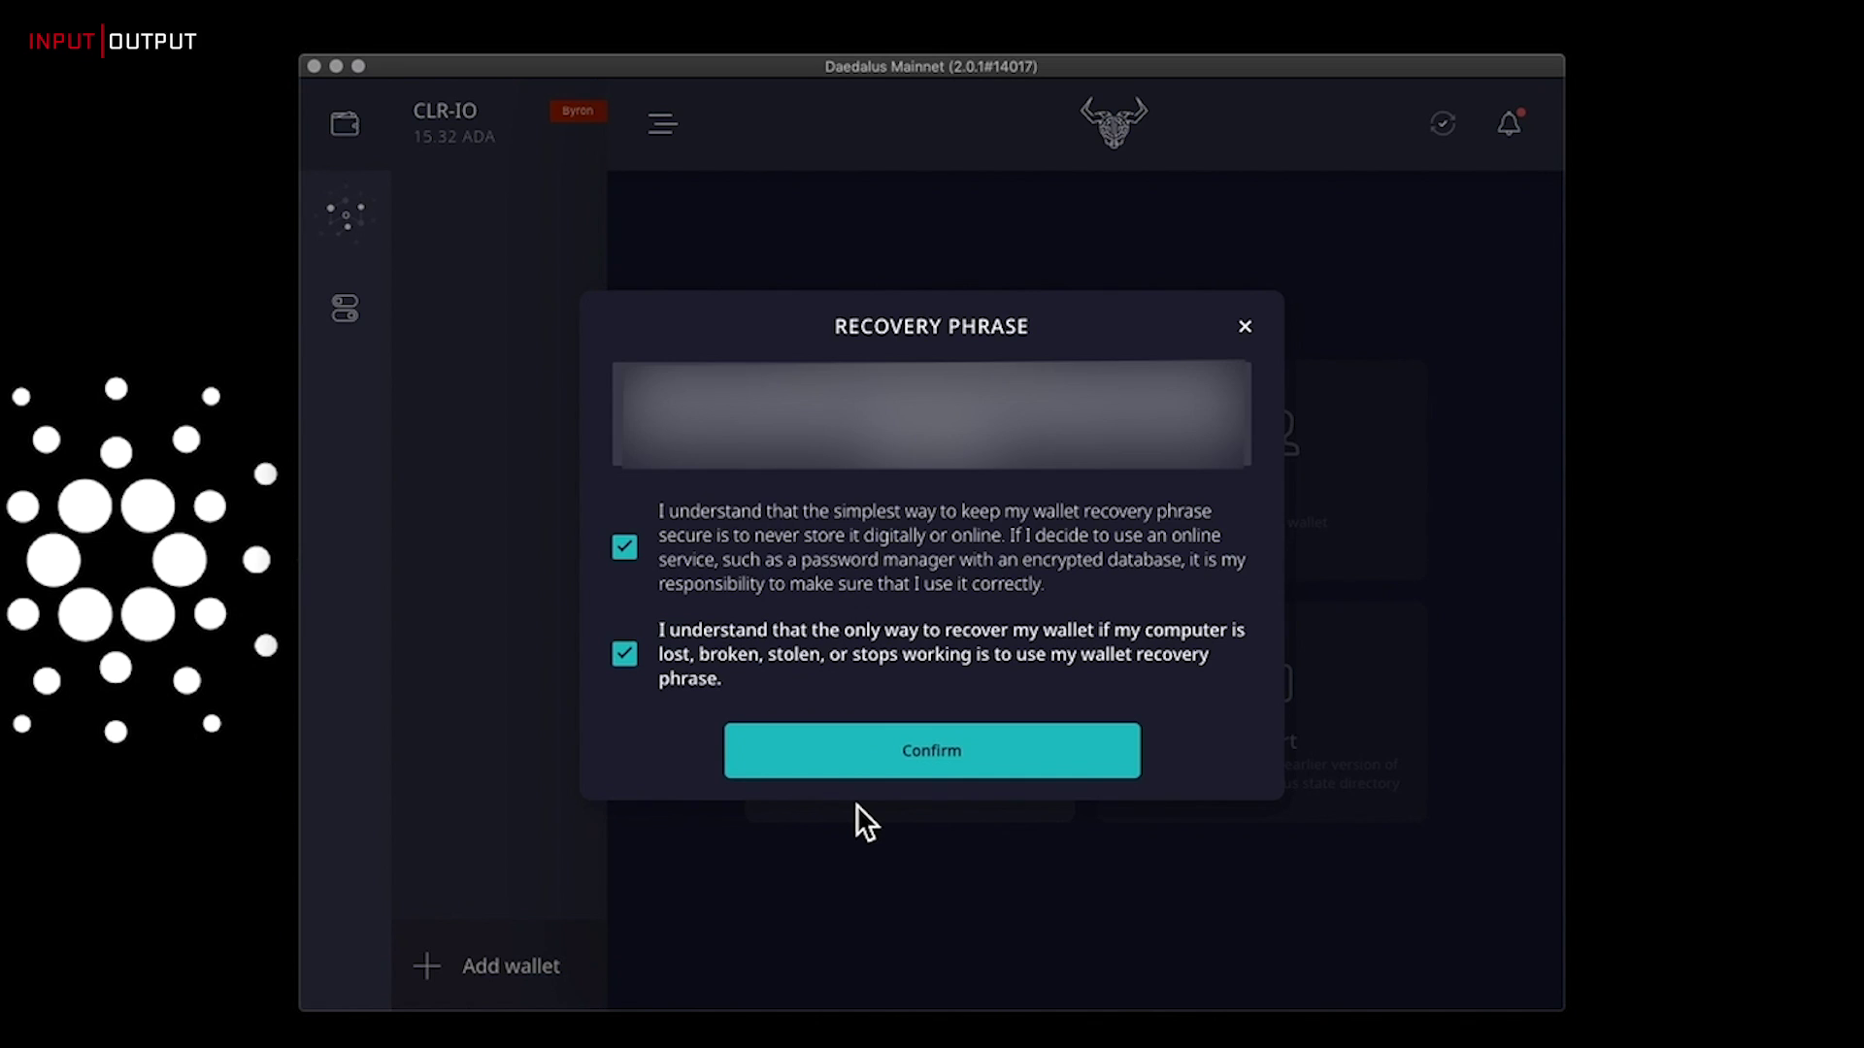
left_click(956, 775)
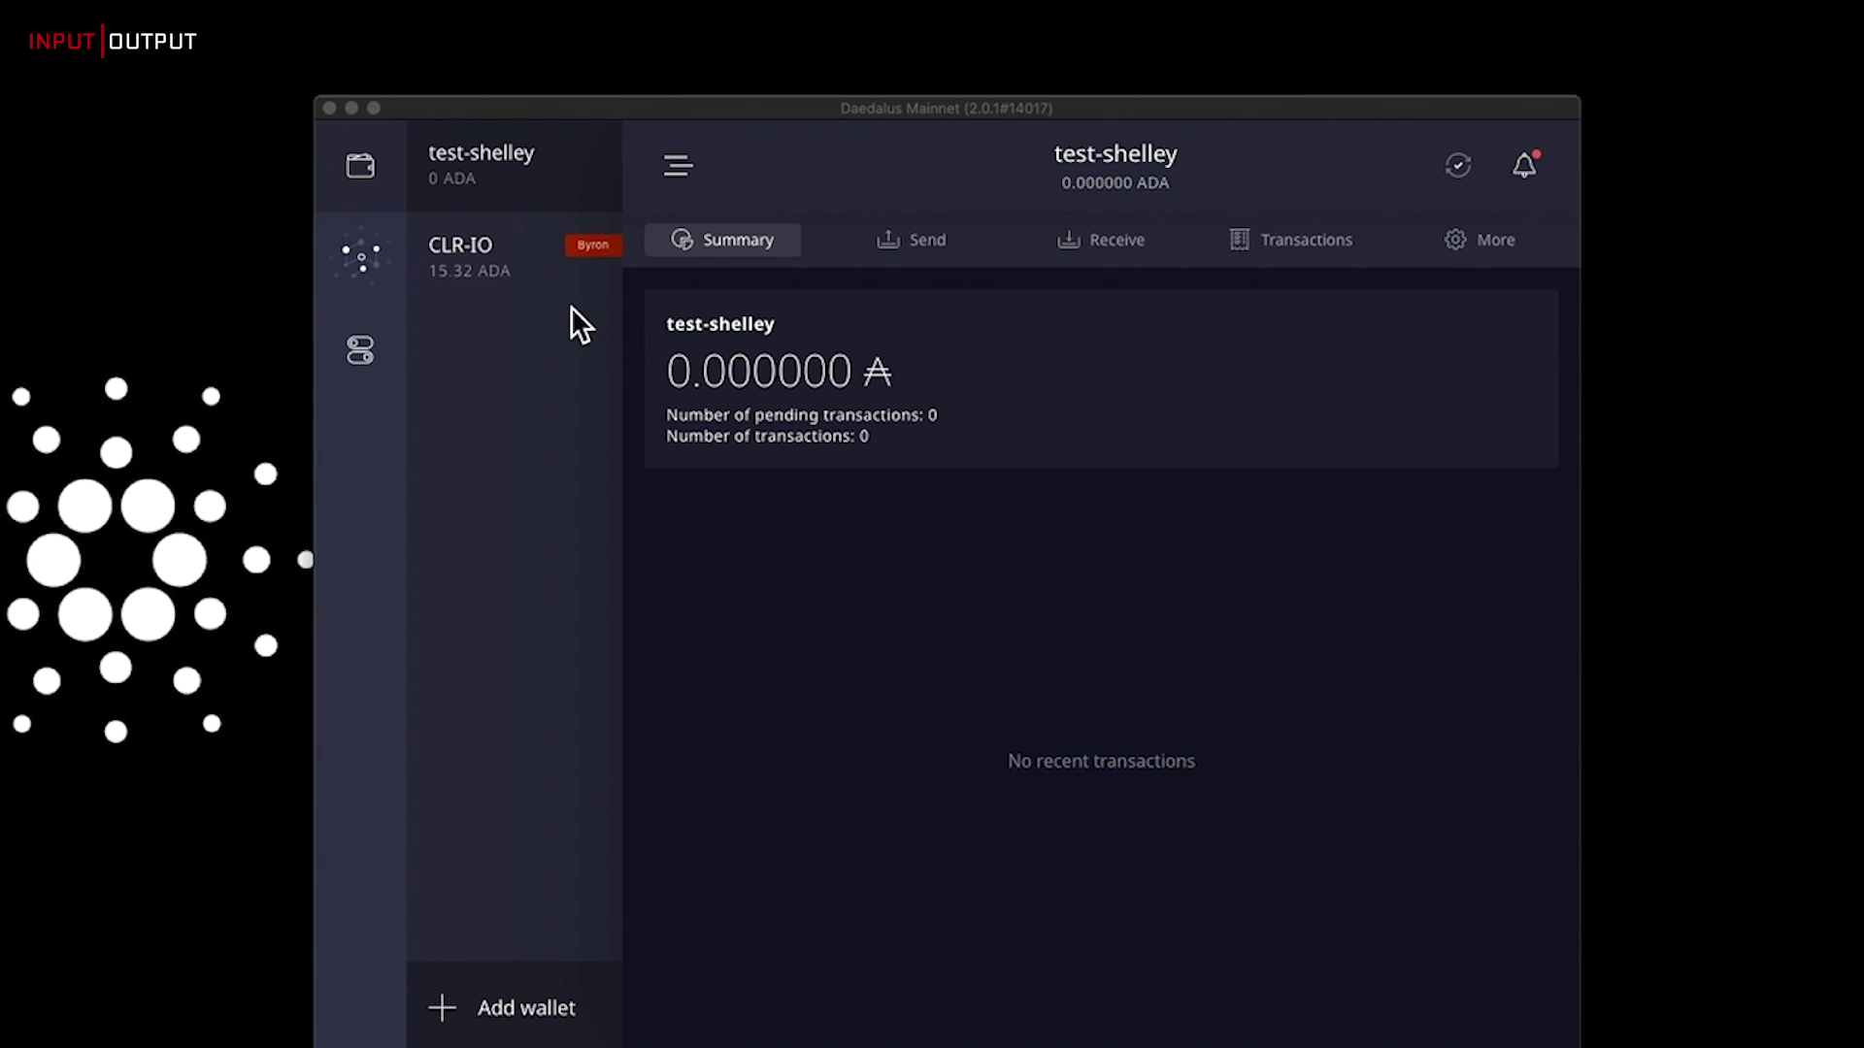
left_click(509, 249)
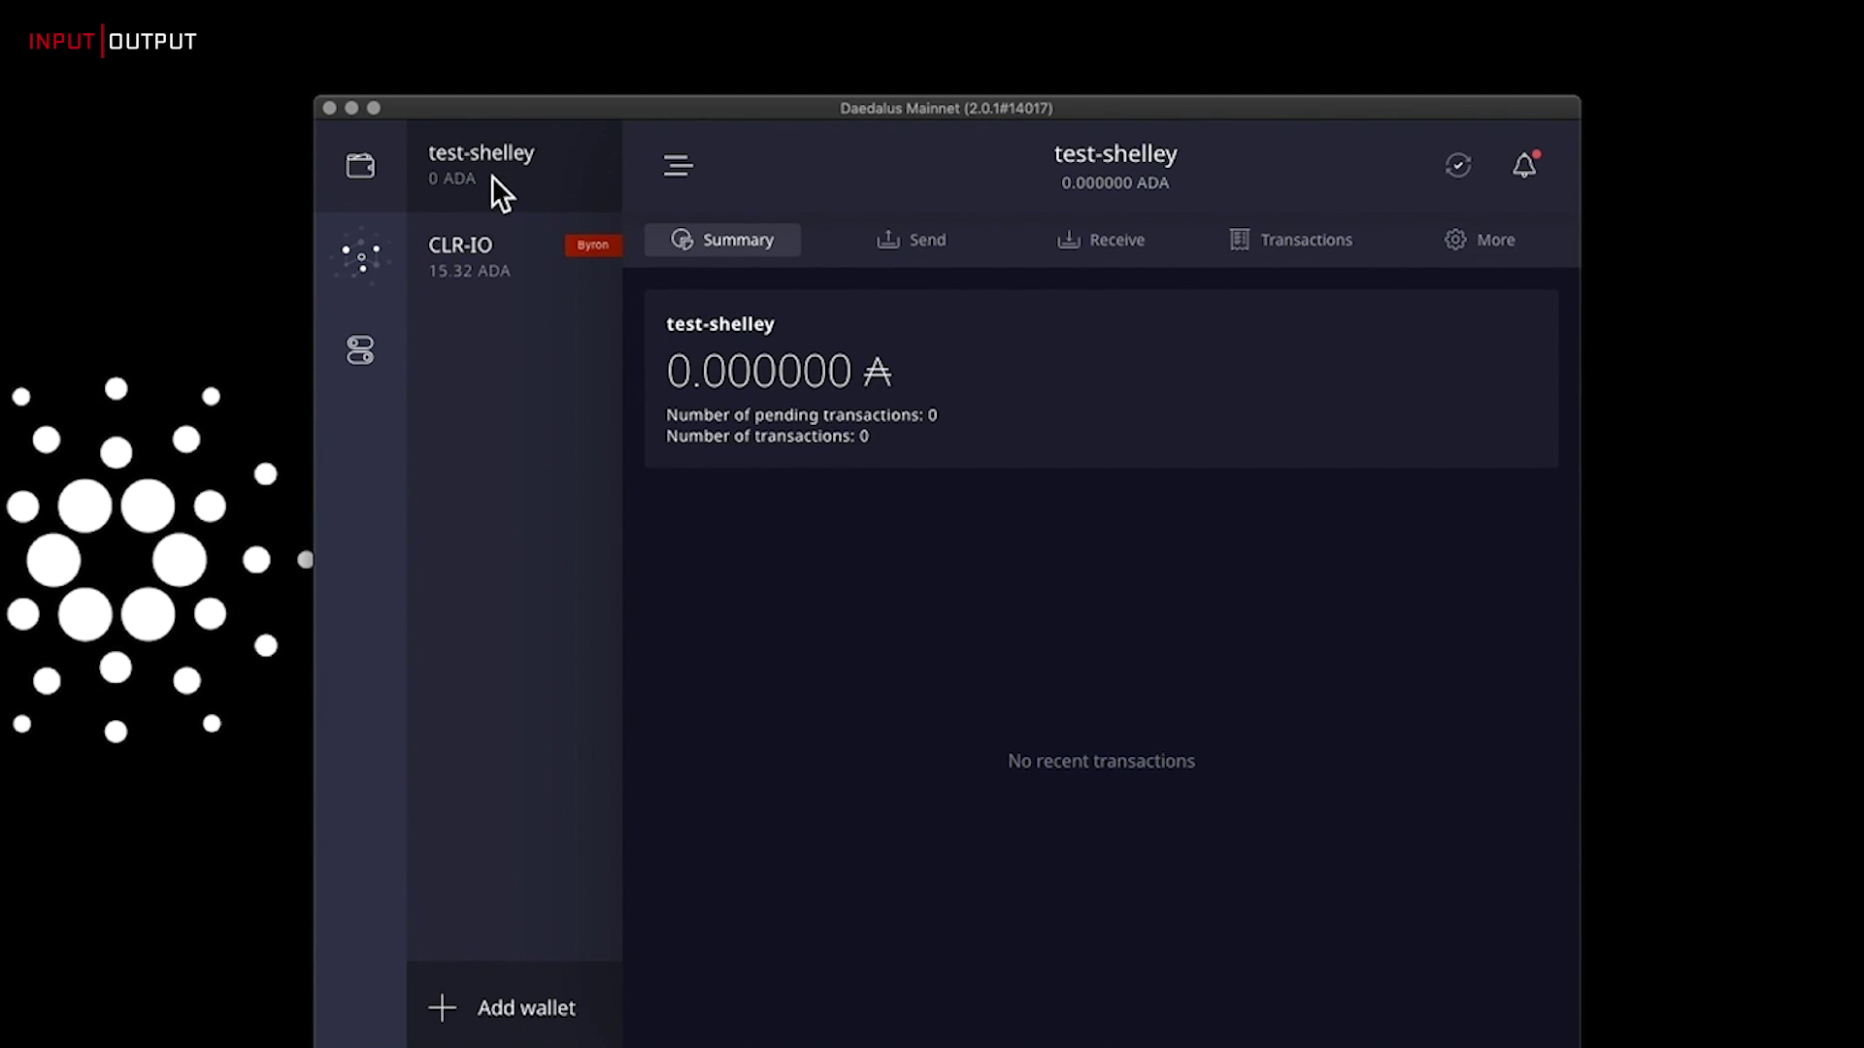
left_click(499, 274)
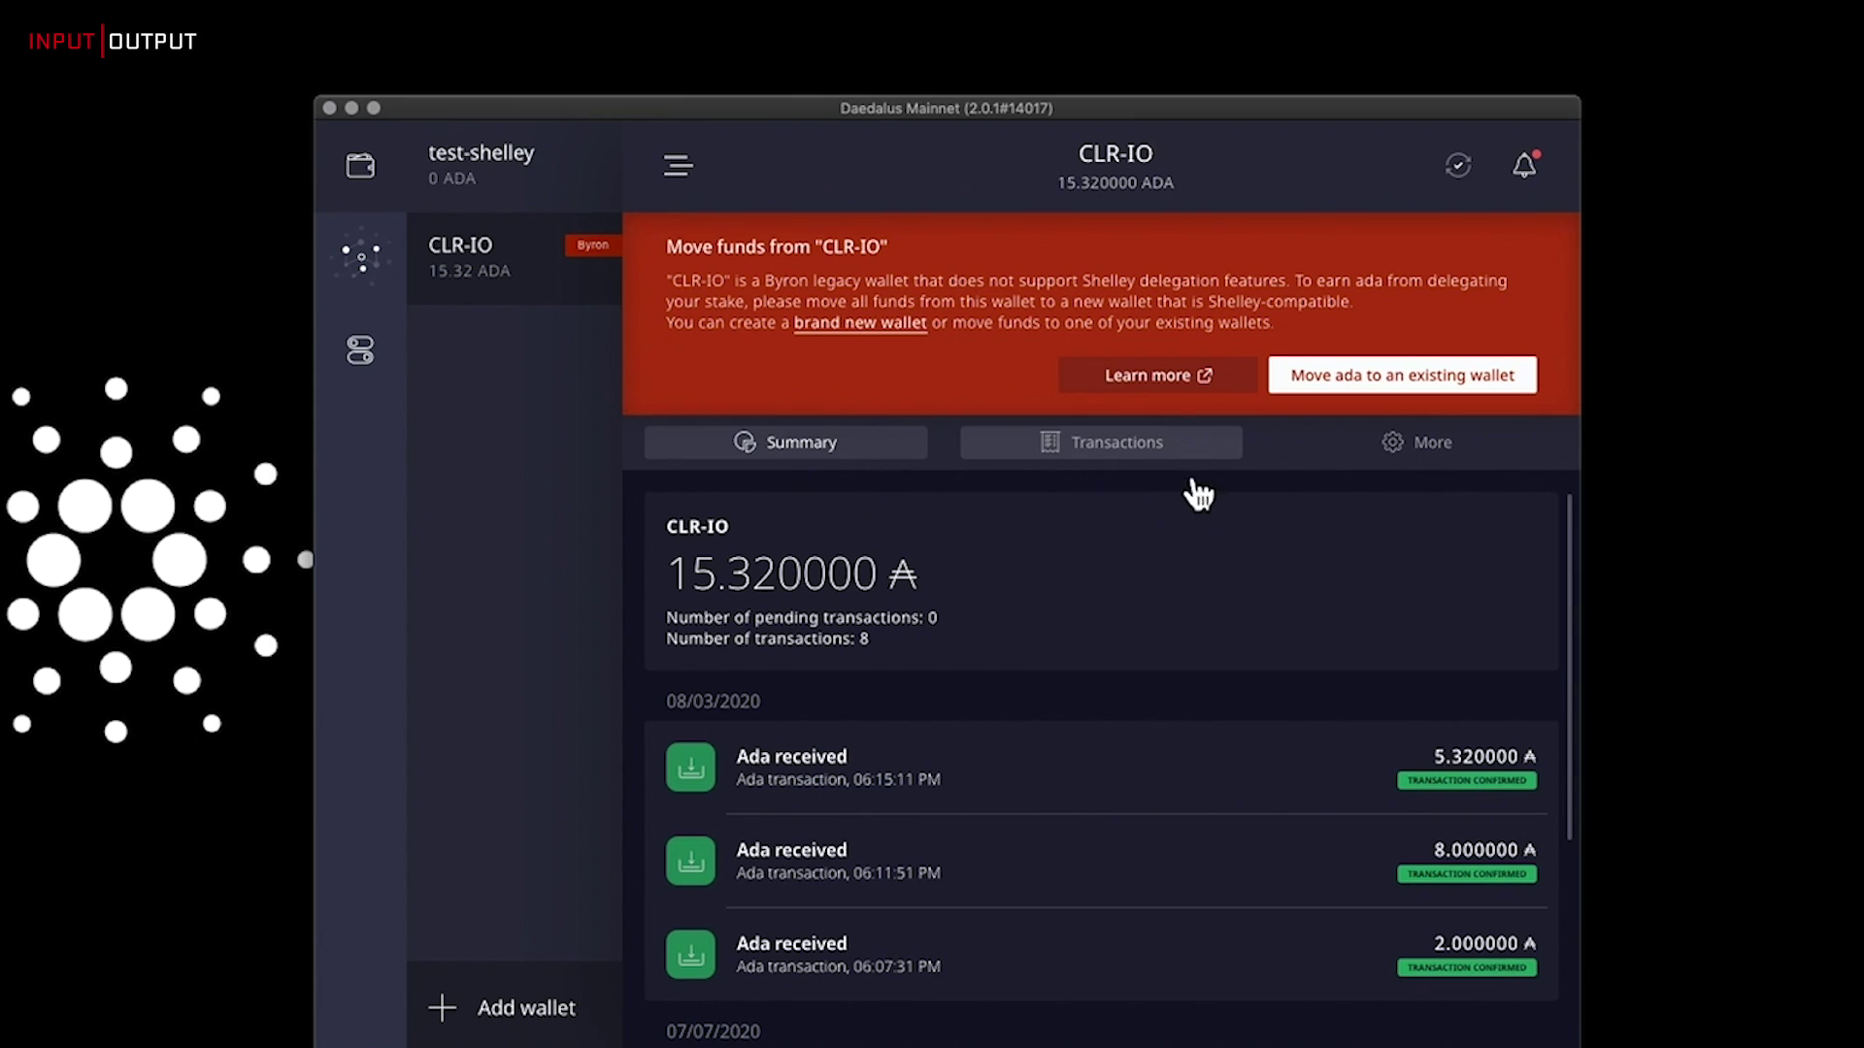
left_click(1410, 459)
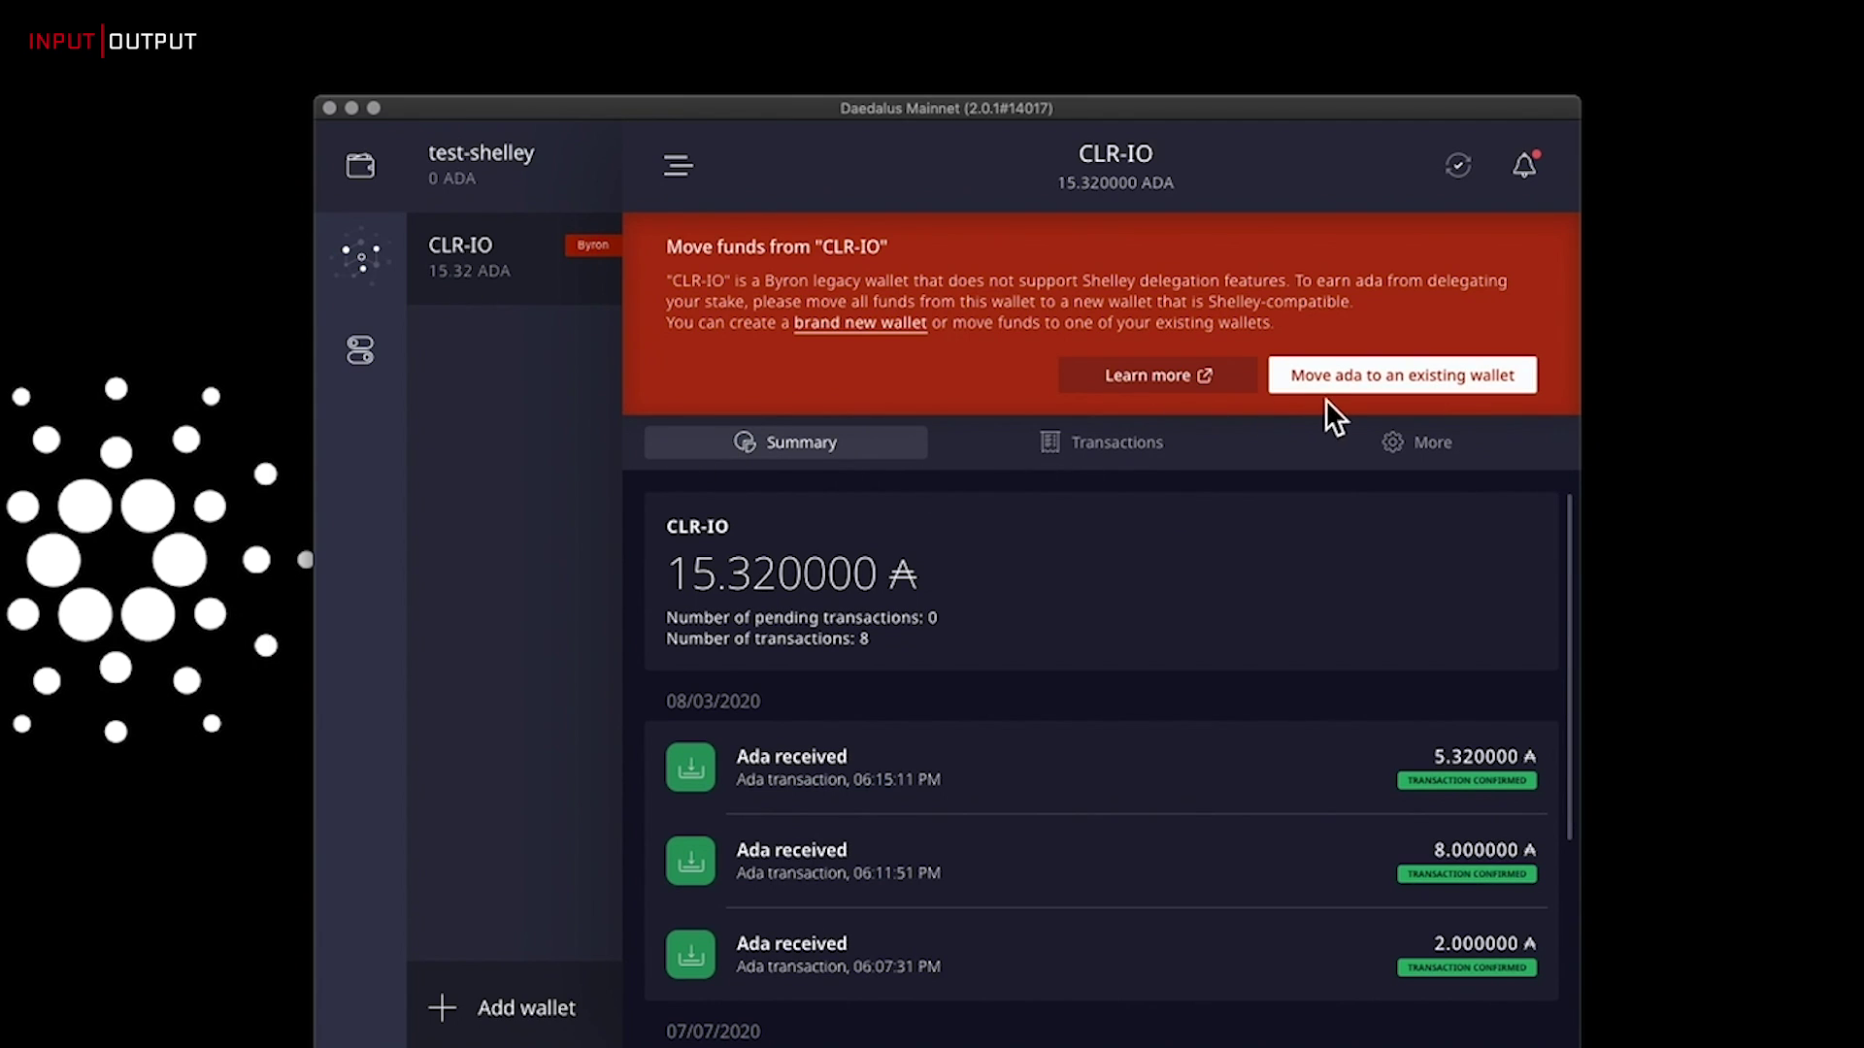
left_click(1390, 389)
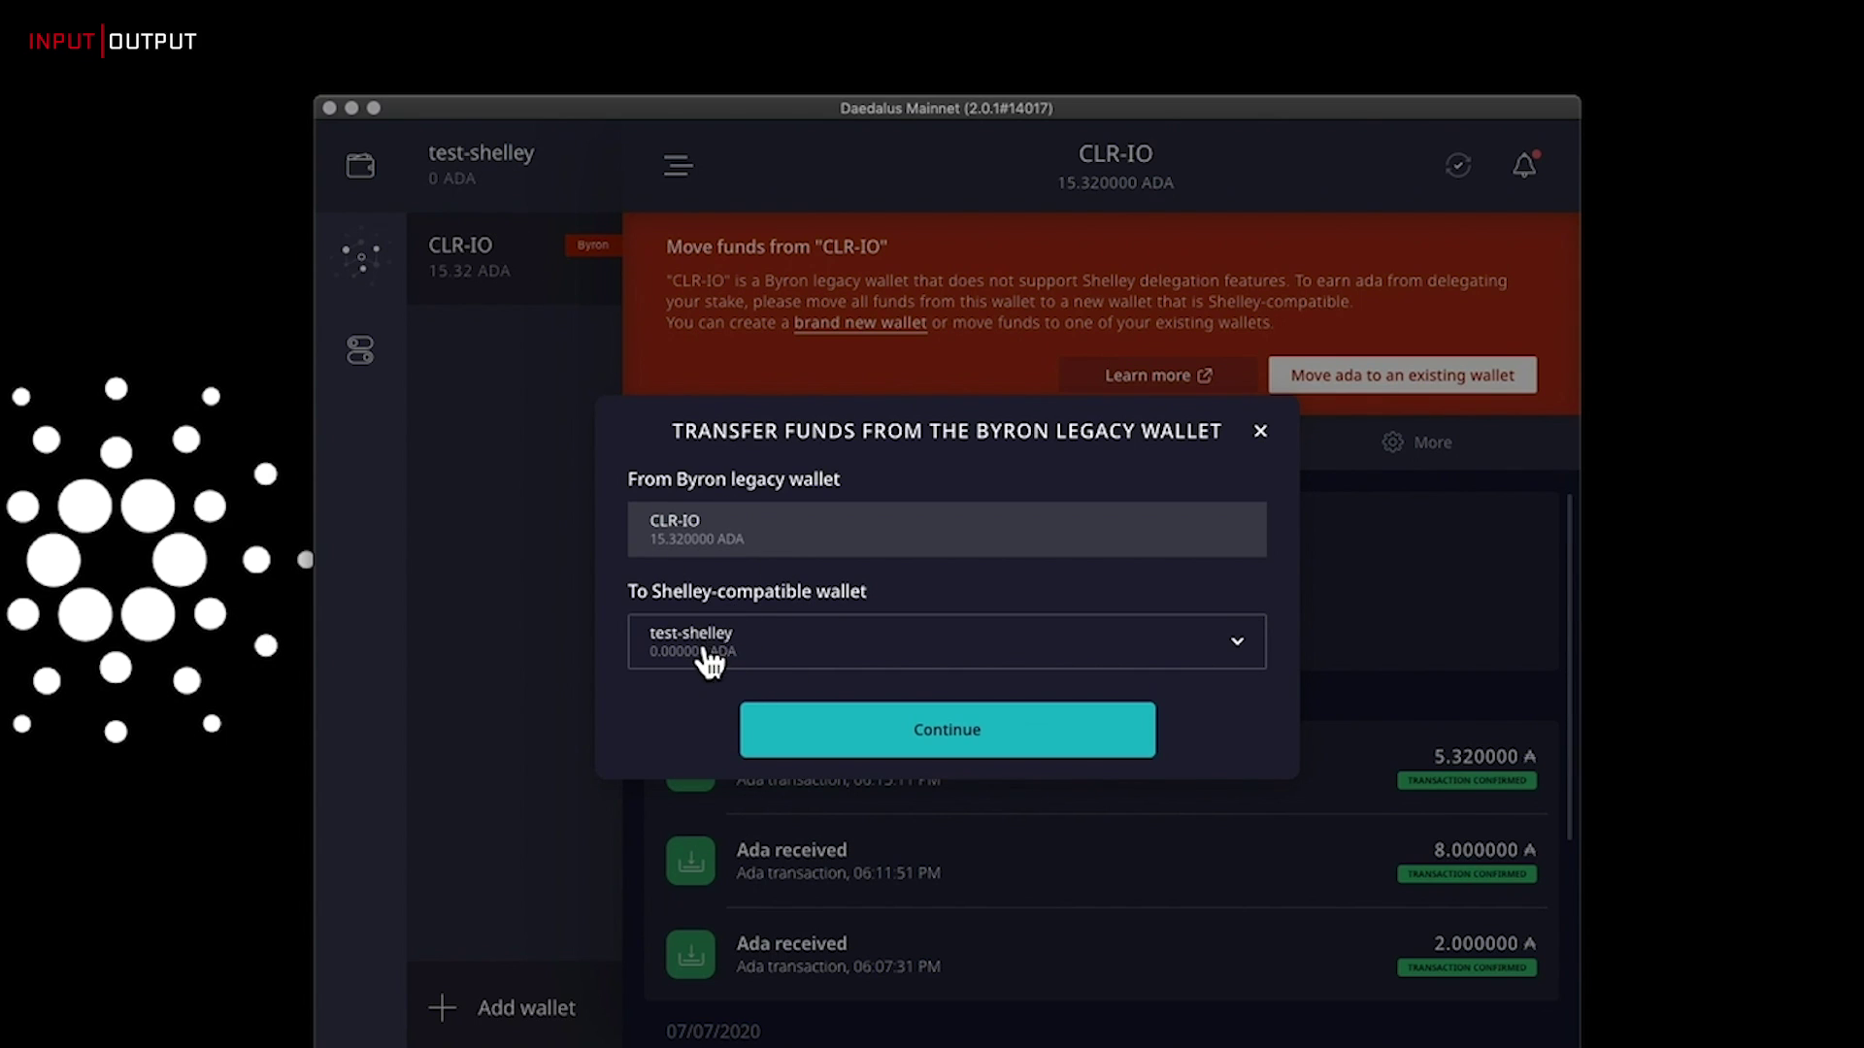
Move CLR-IO's 15.32 ADA to test-shelley, authorising with the spending password
left_click(1235, 670)
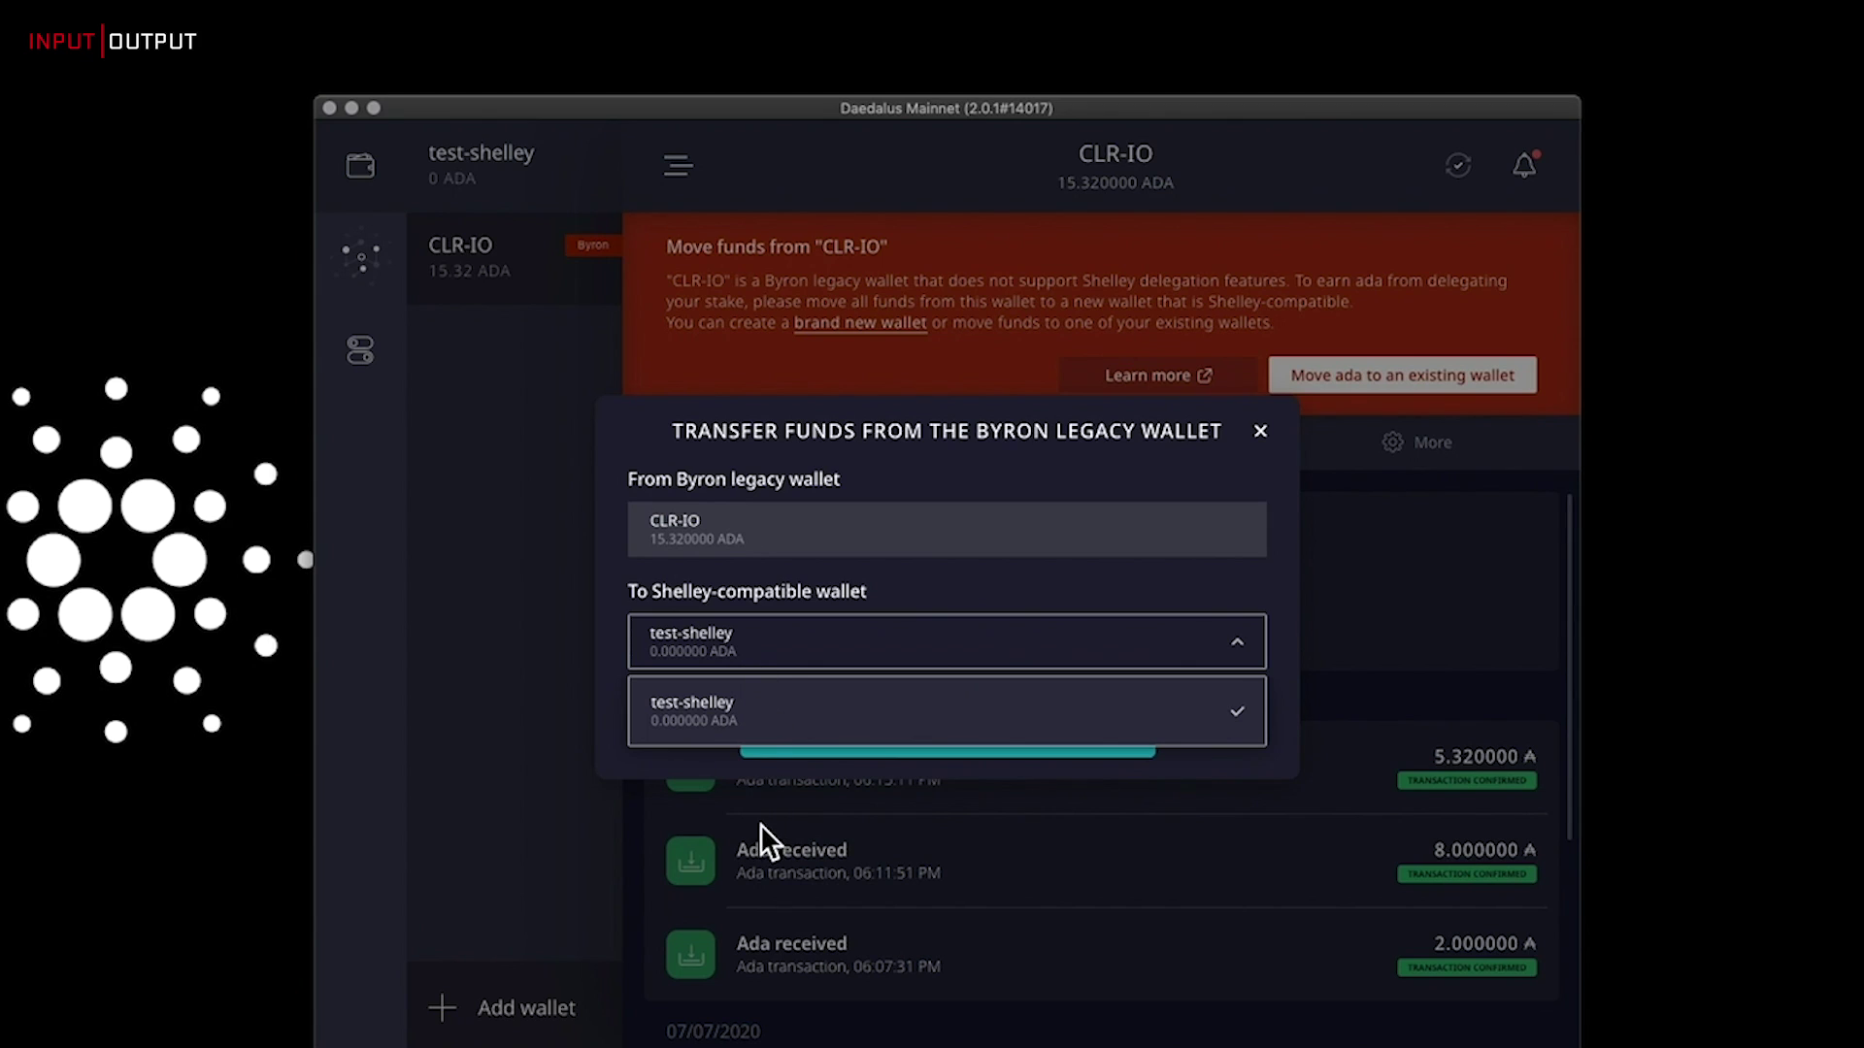
left_click(1242, 650)
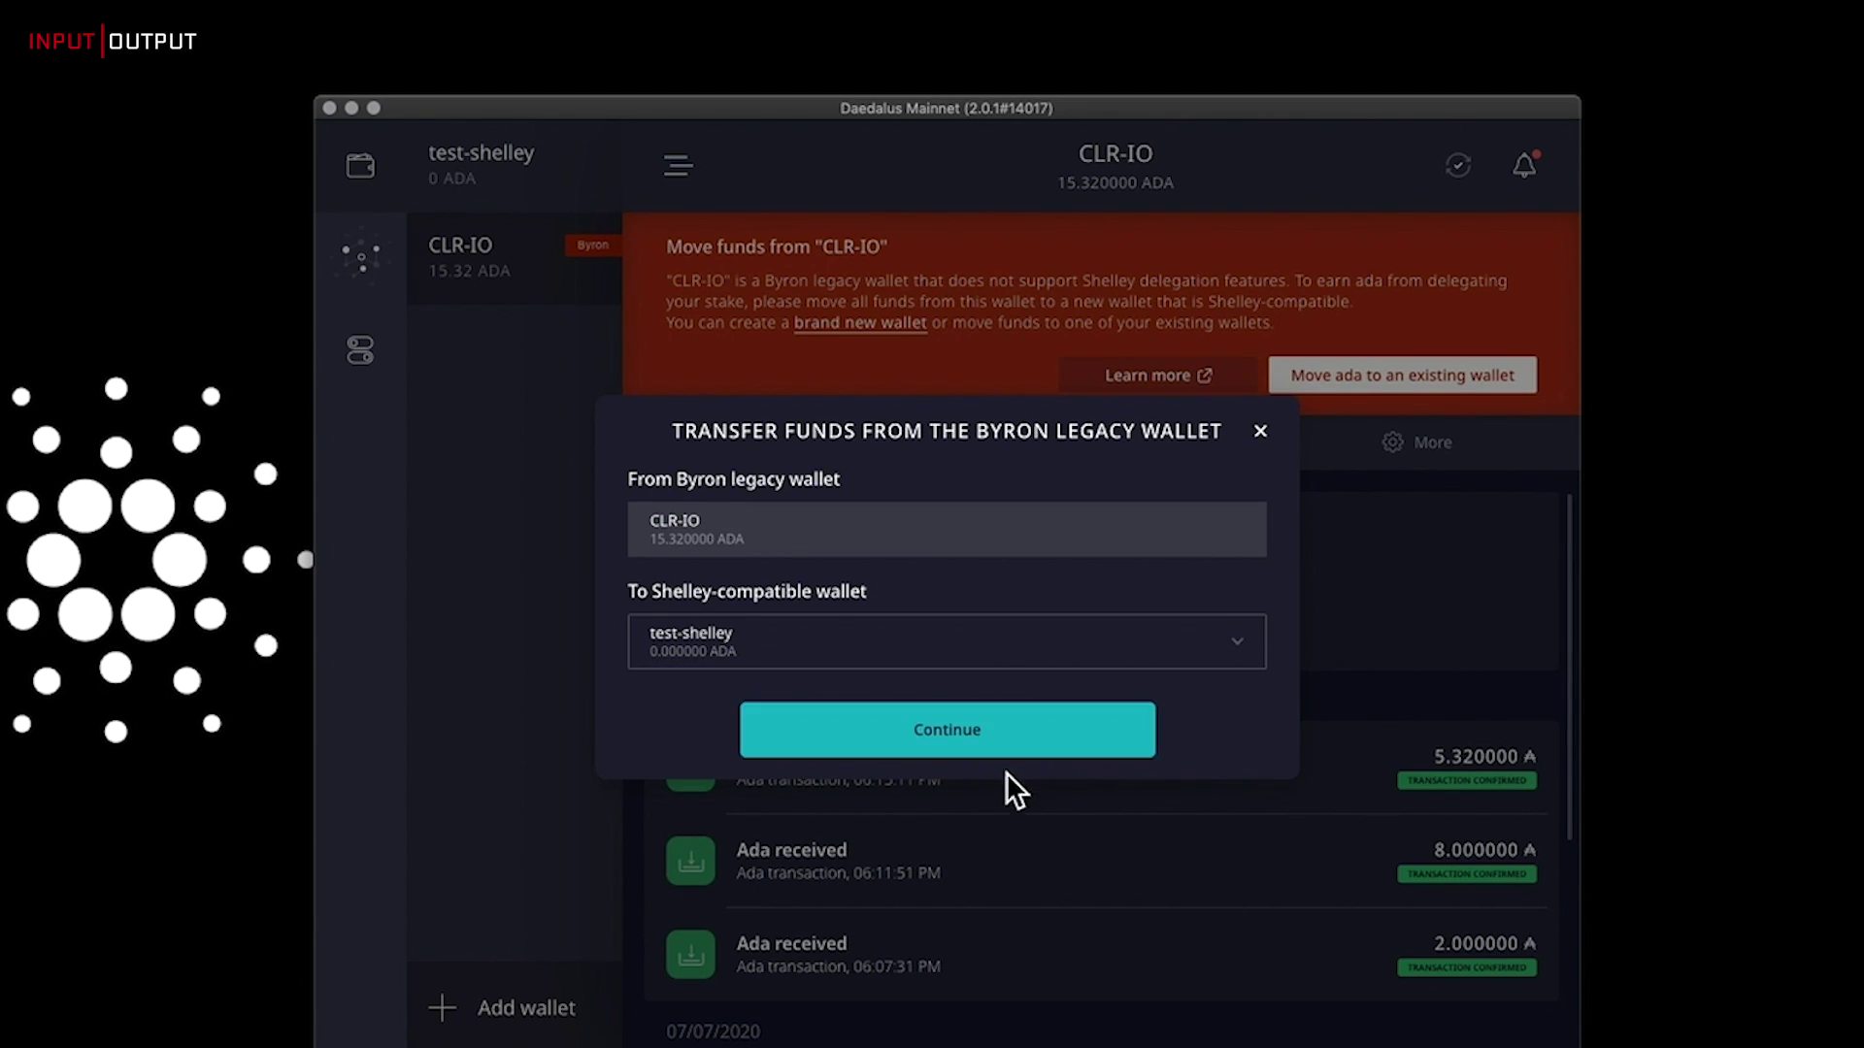
left_click(966, 747)
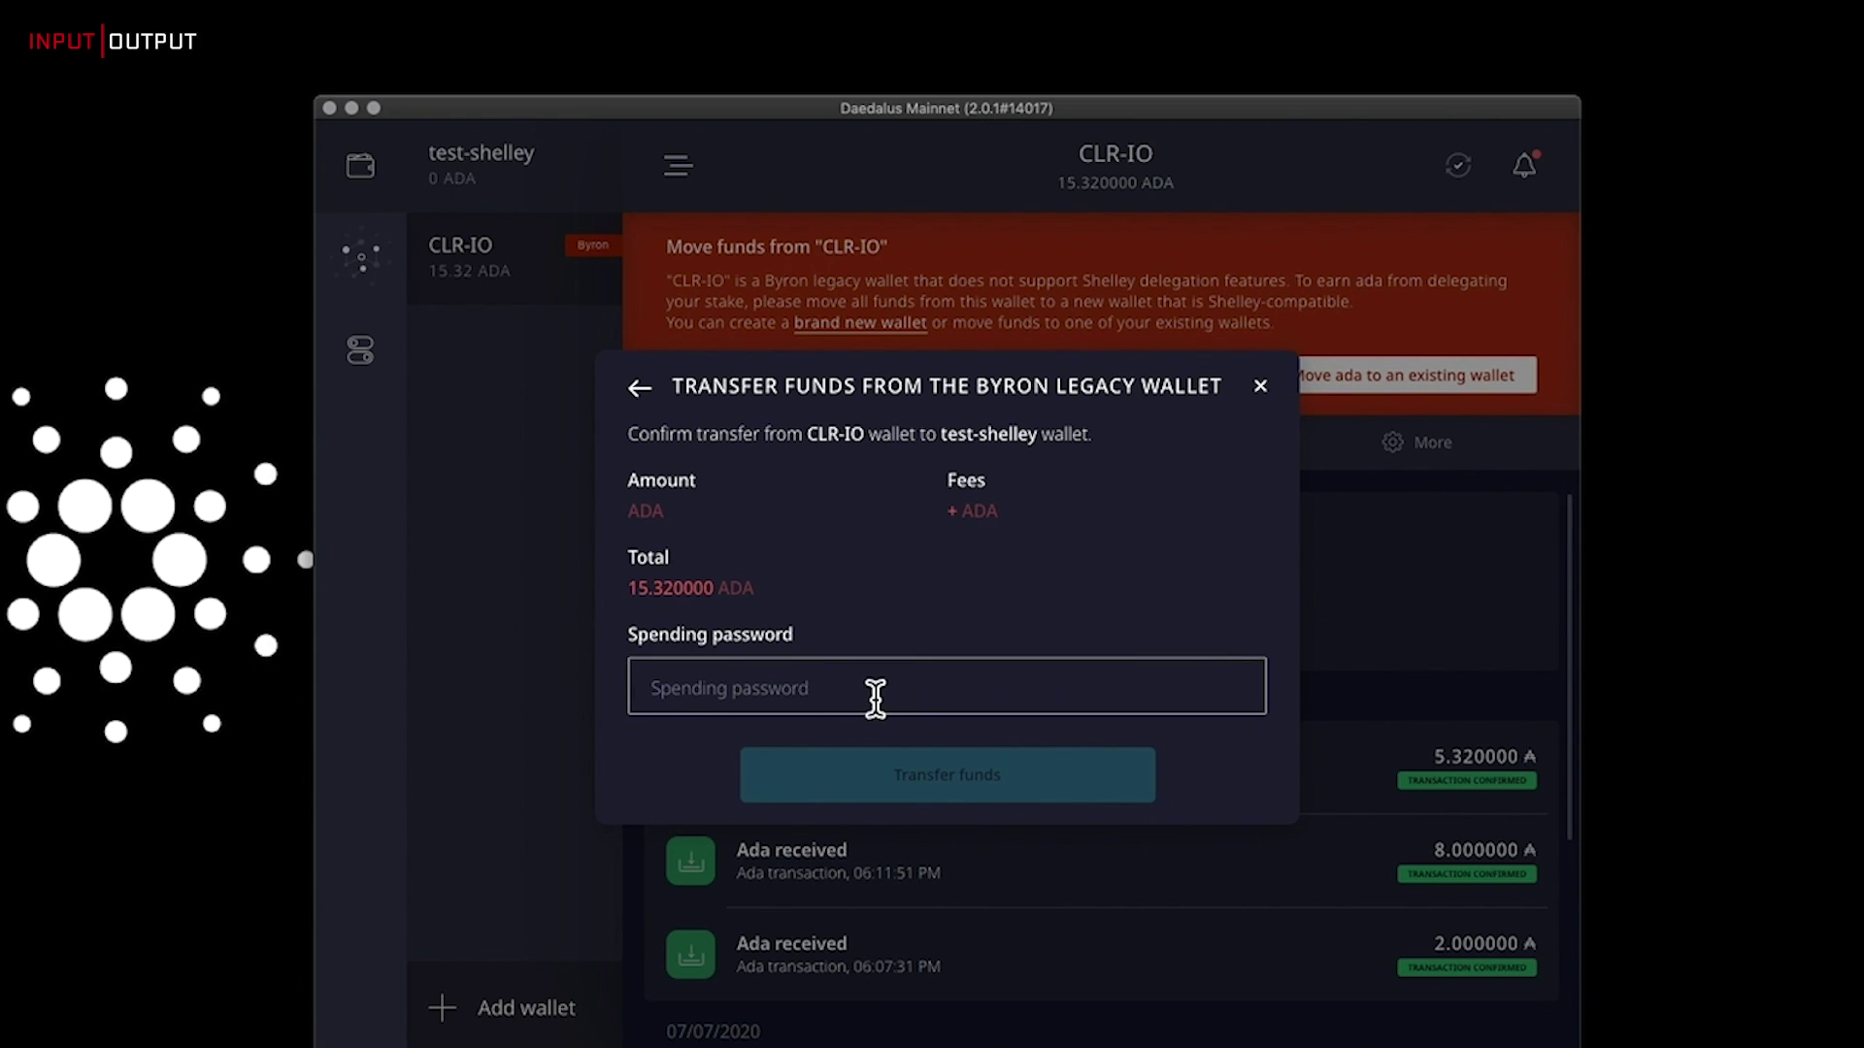
type("*************")
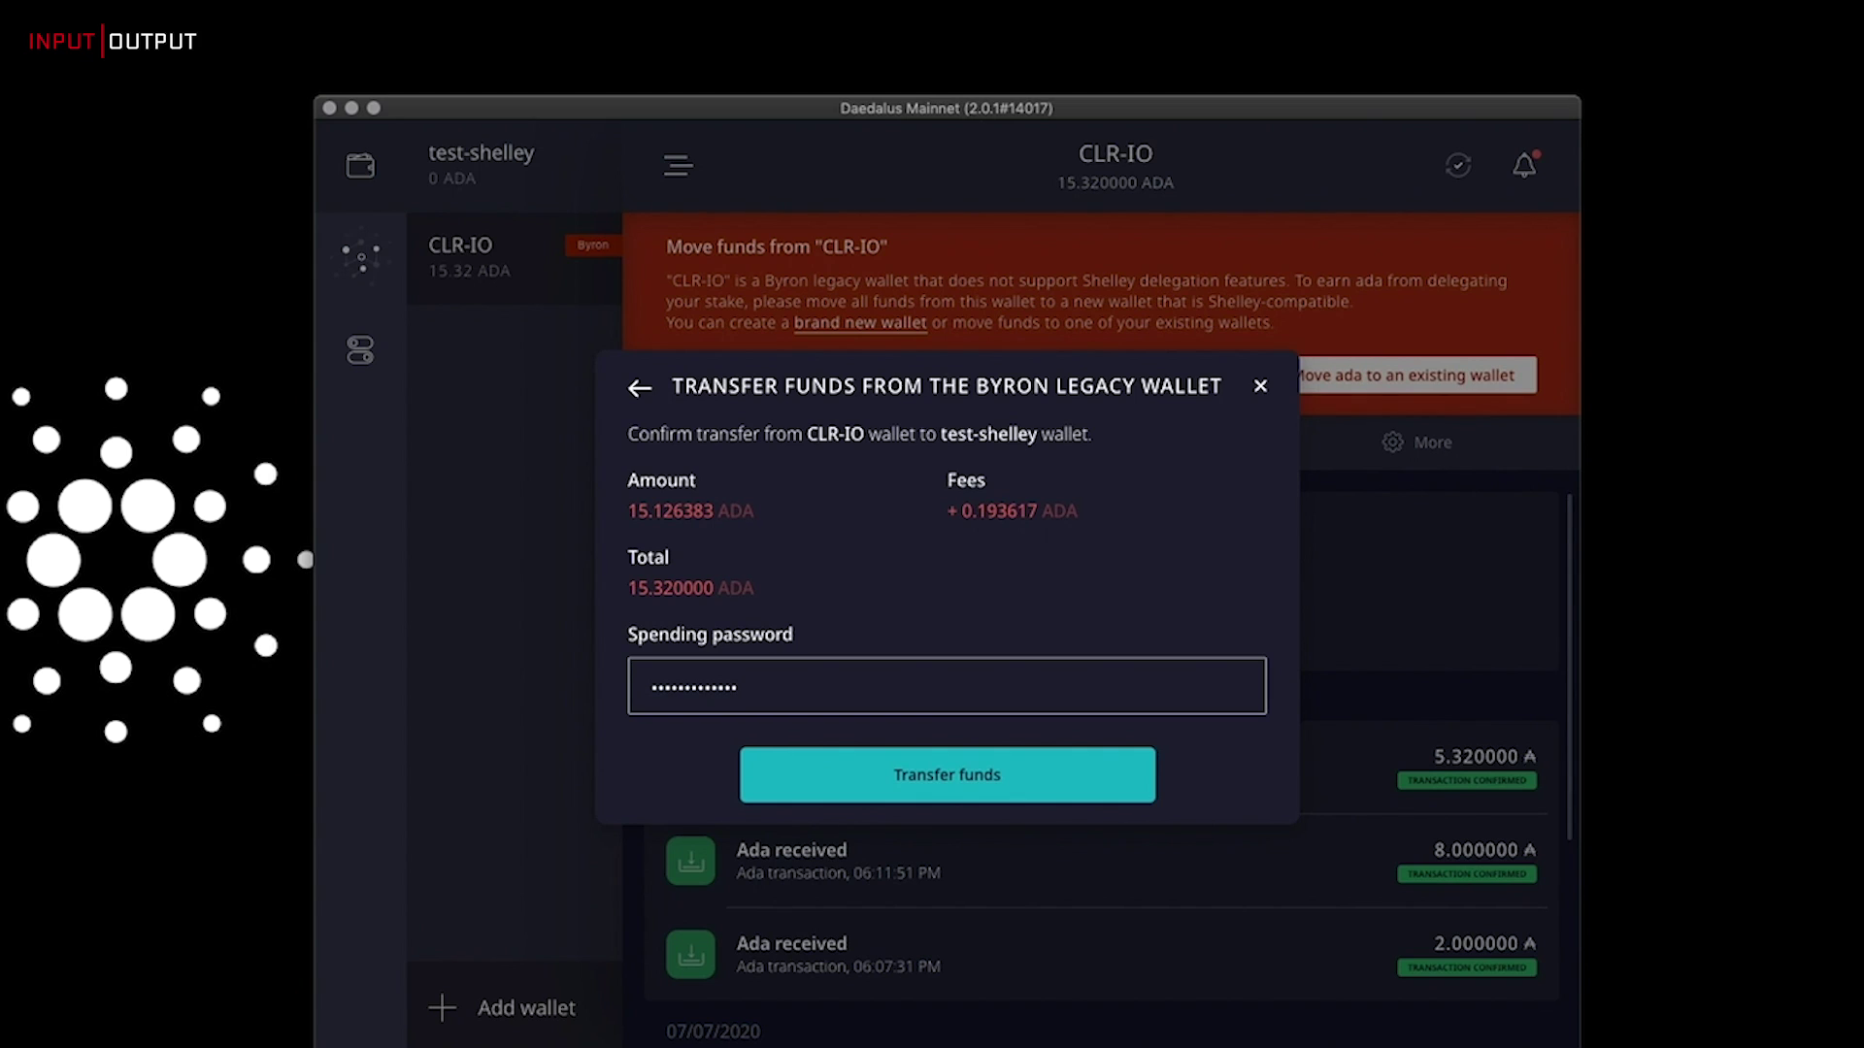
left_click(1000, 806)
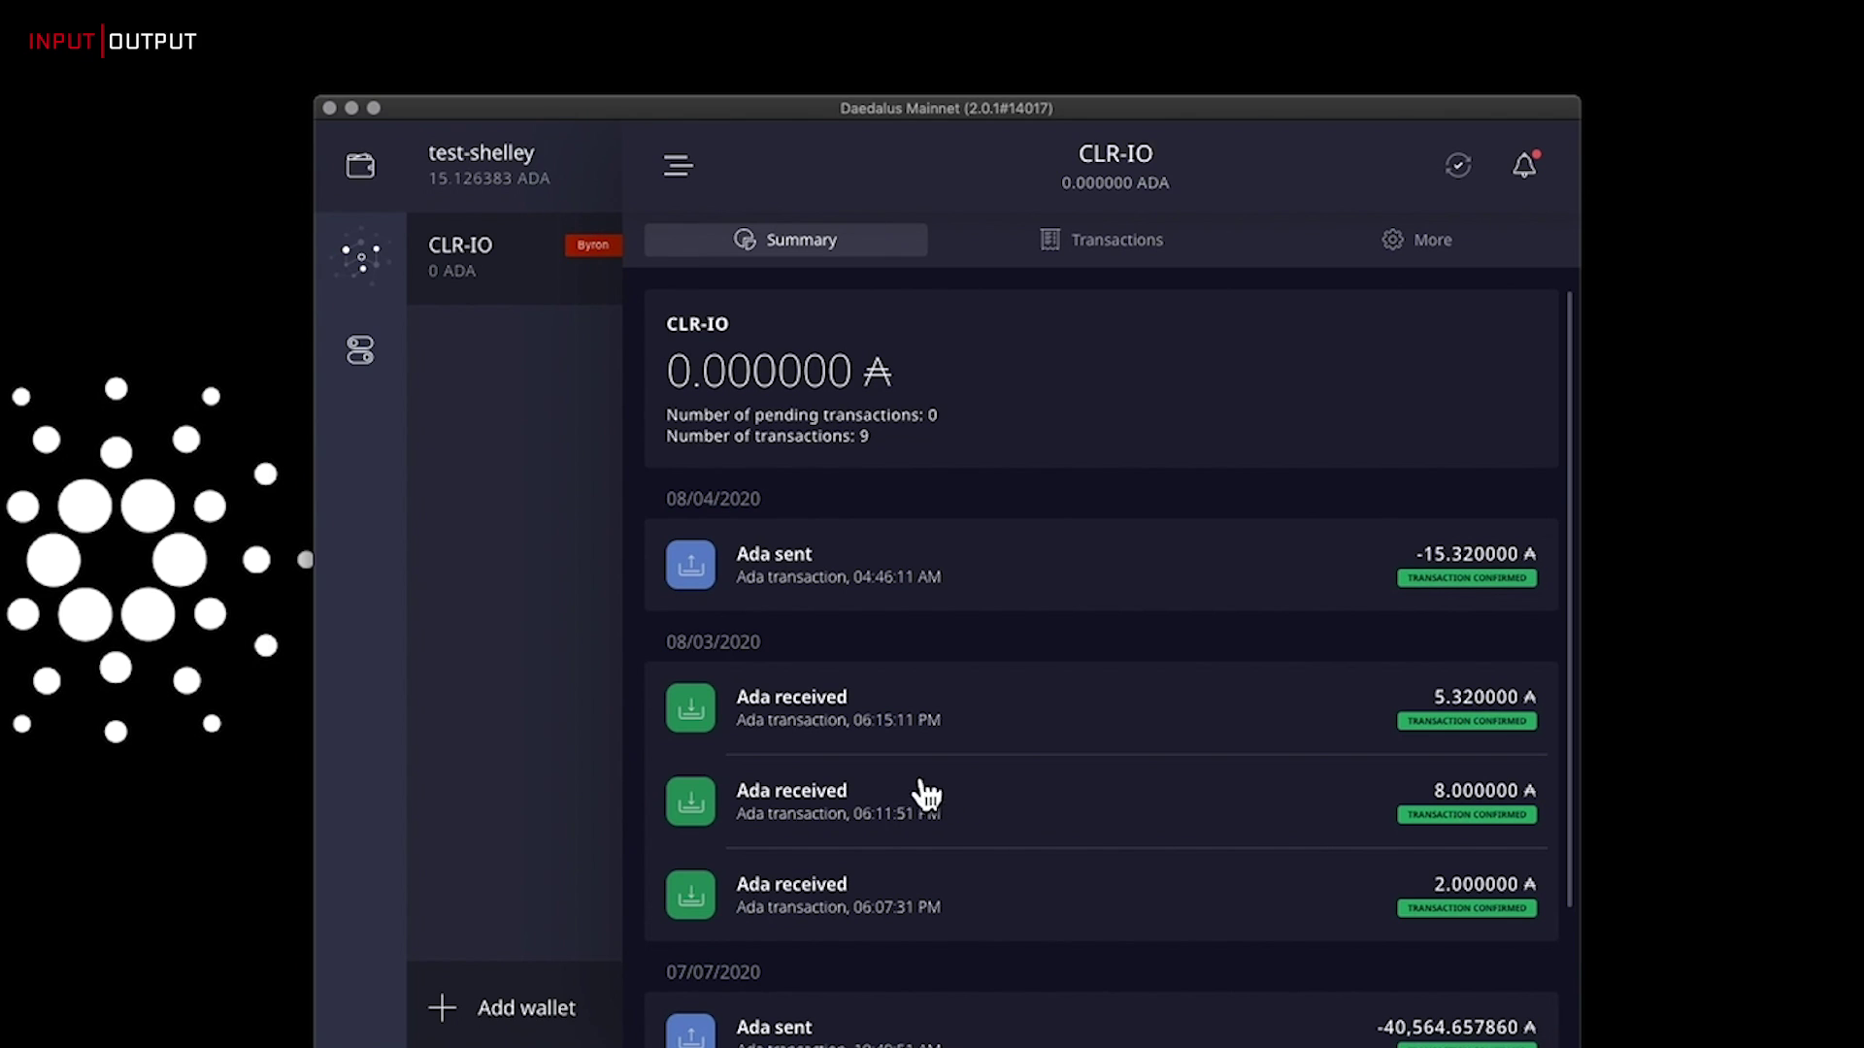
left_click(567, 199)
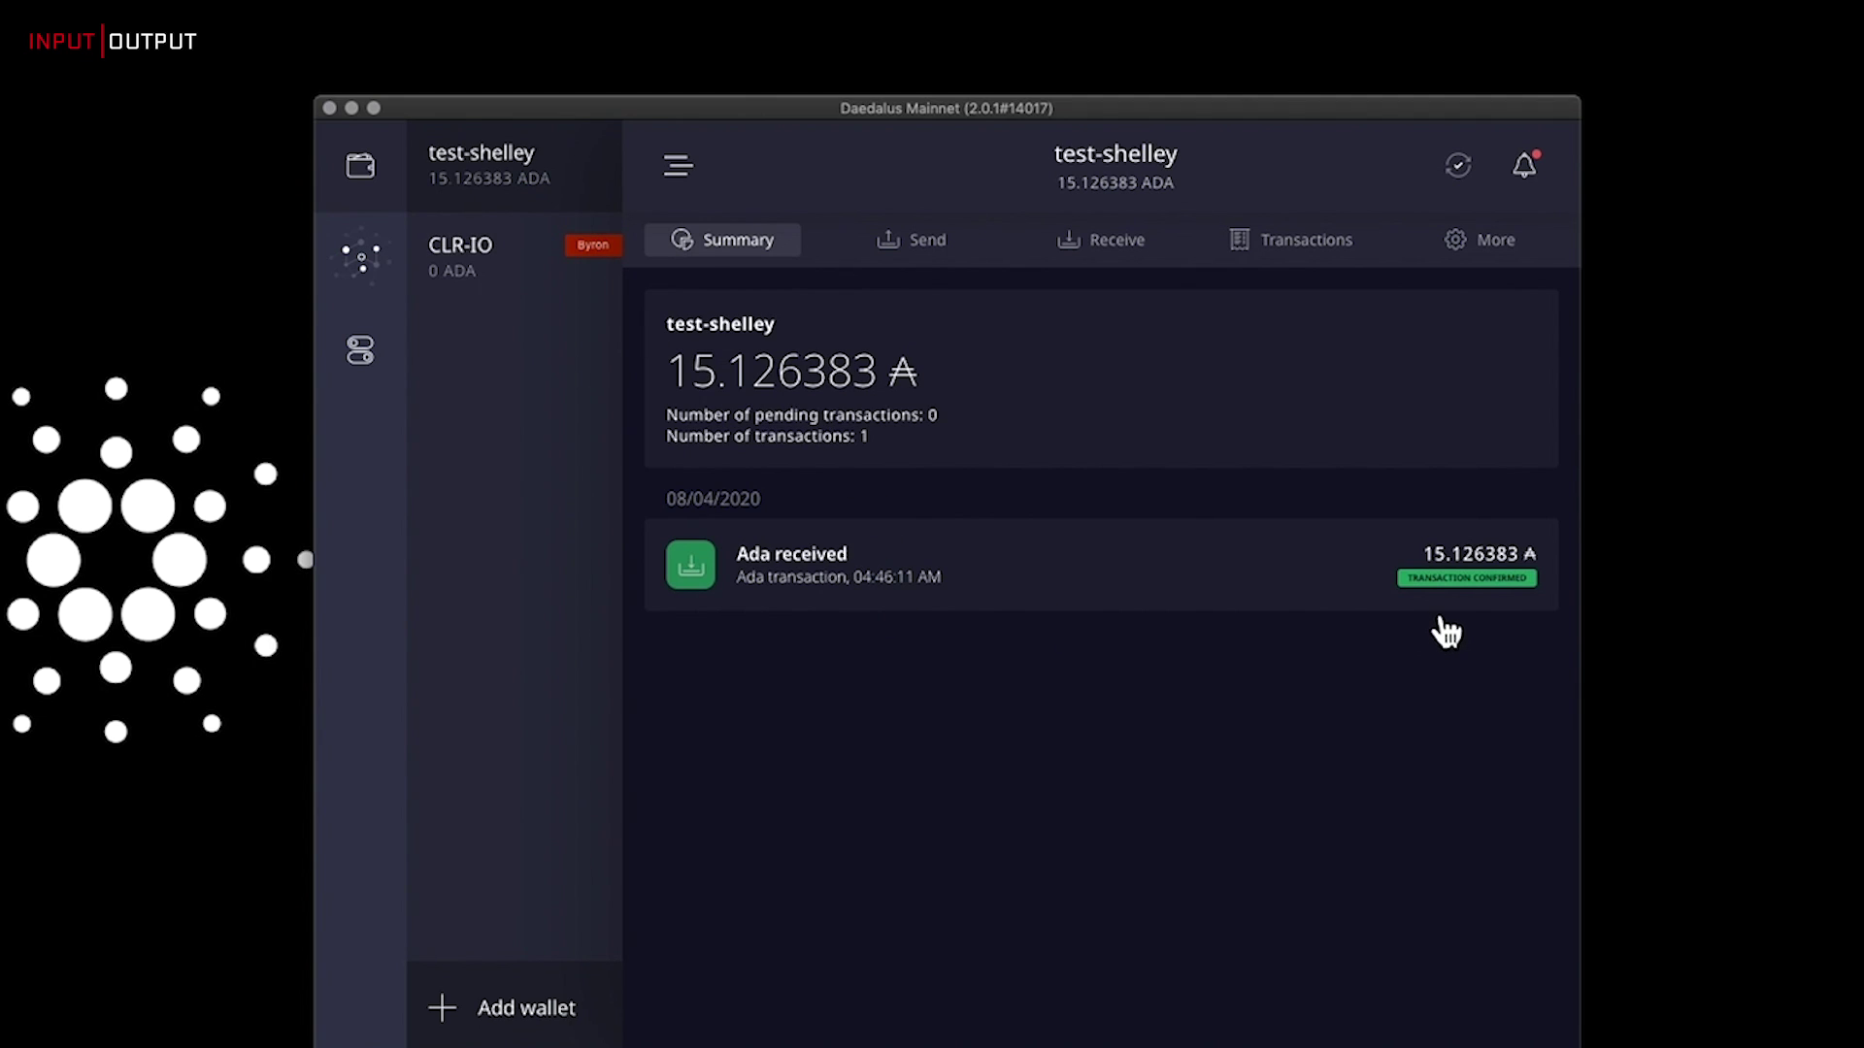
left_click(469, 277)
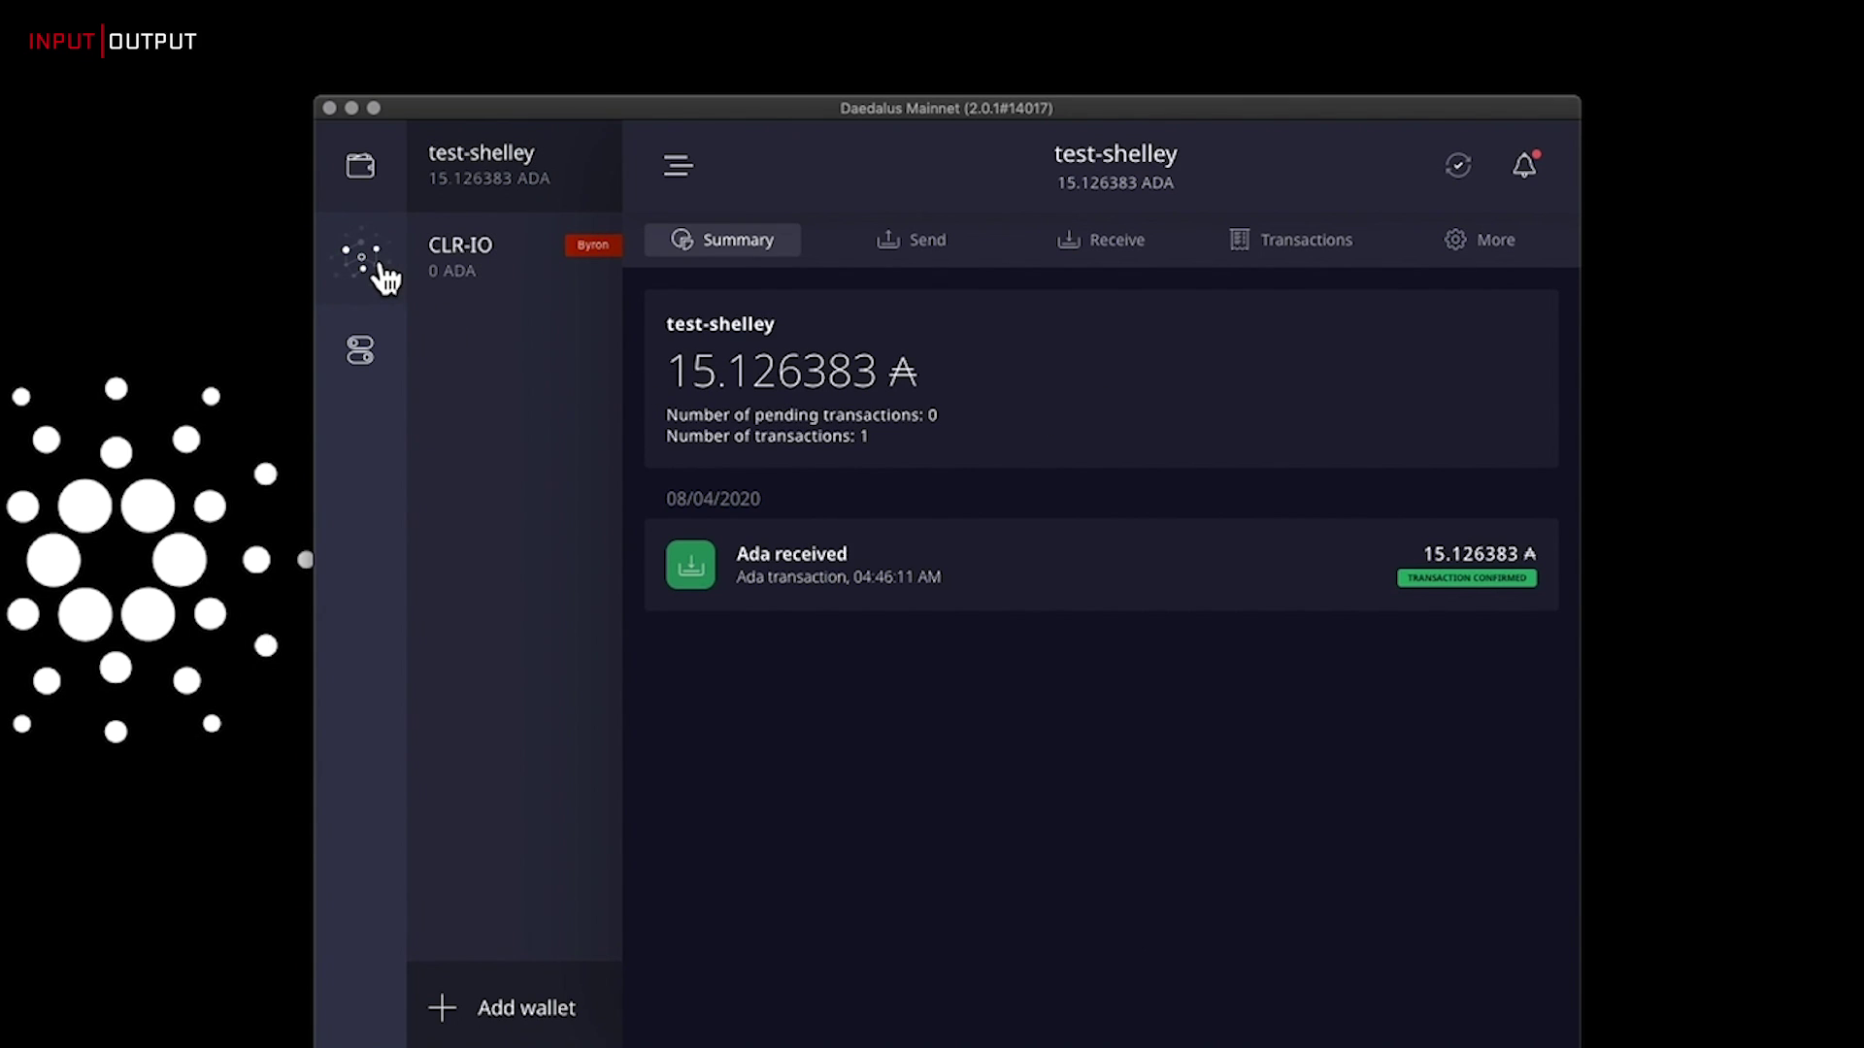
Open the delegation center's Stake pools page and browse the 671 ranked pools
left_click(370, 257)
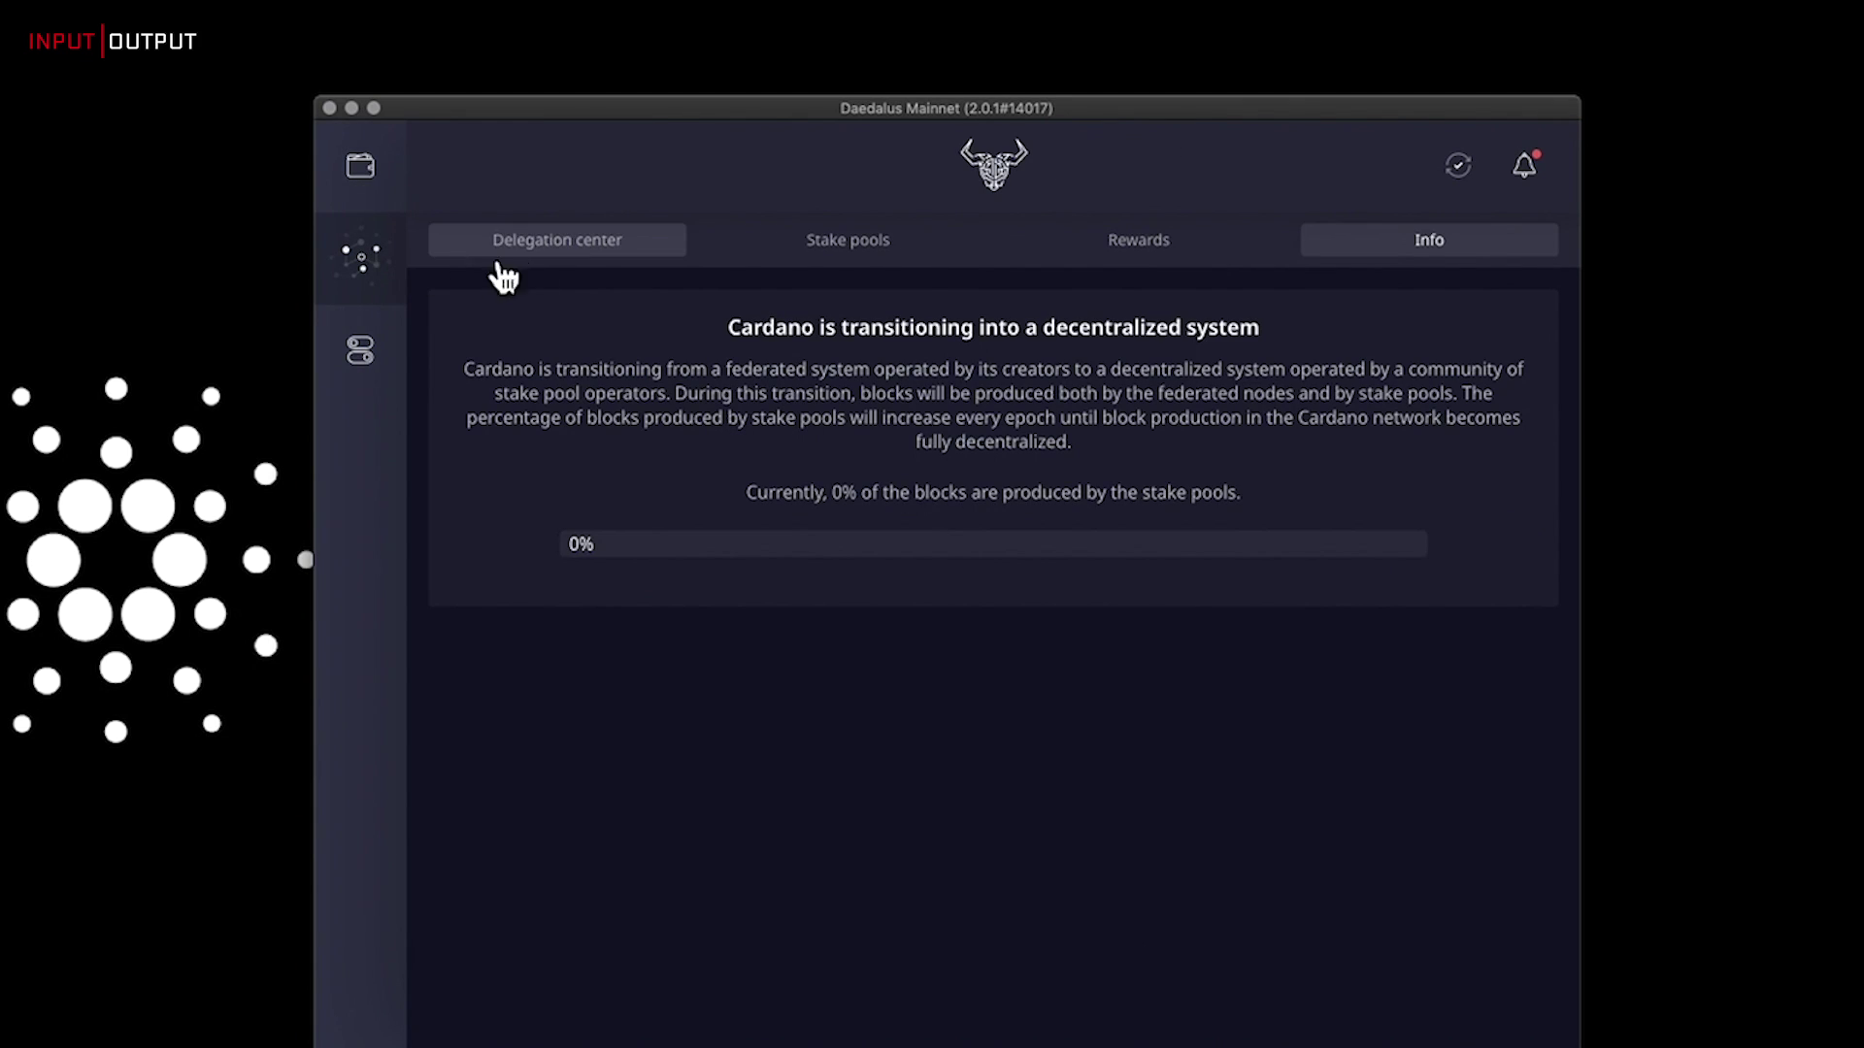
left_click(794, 255)
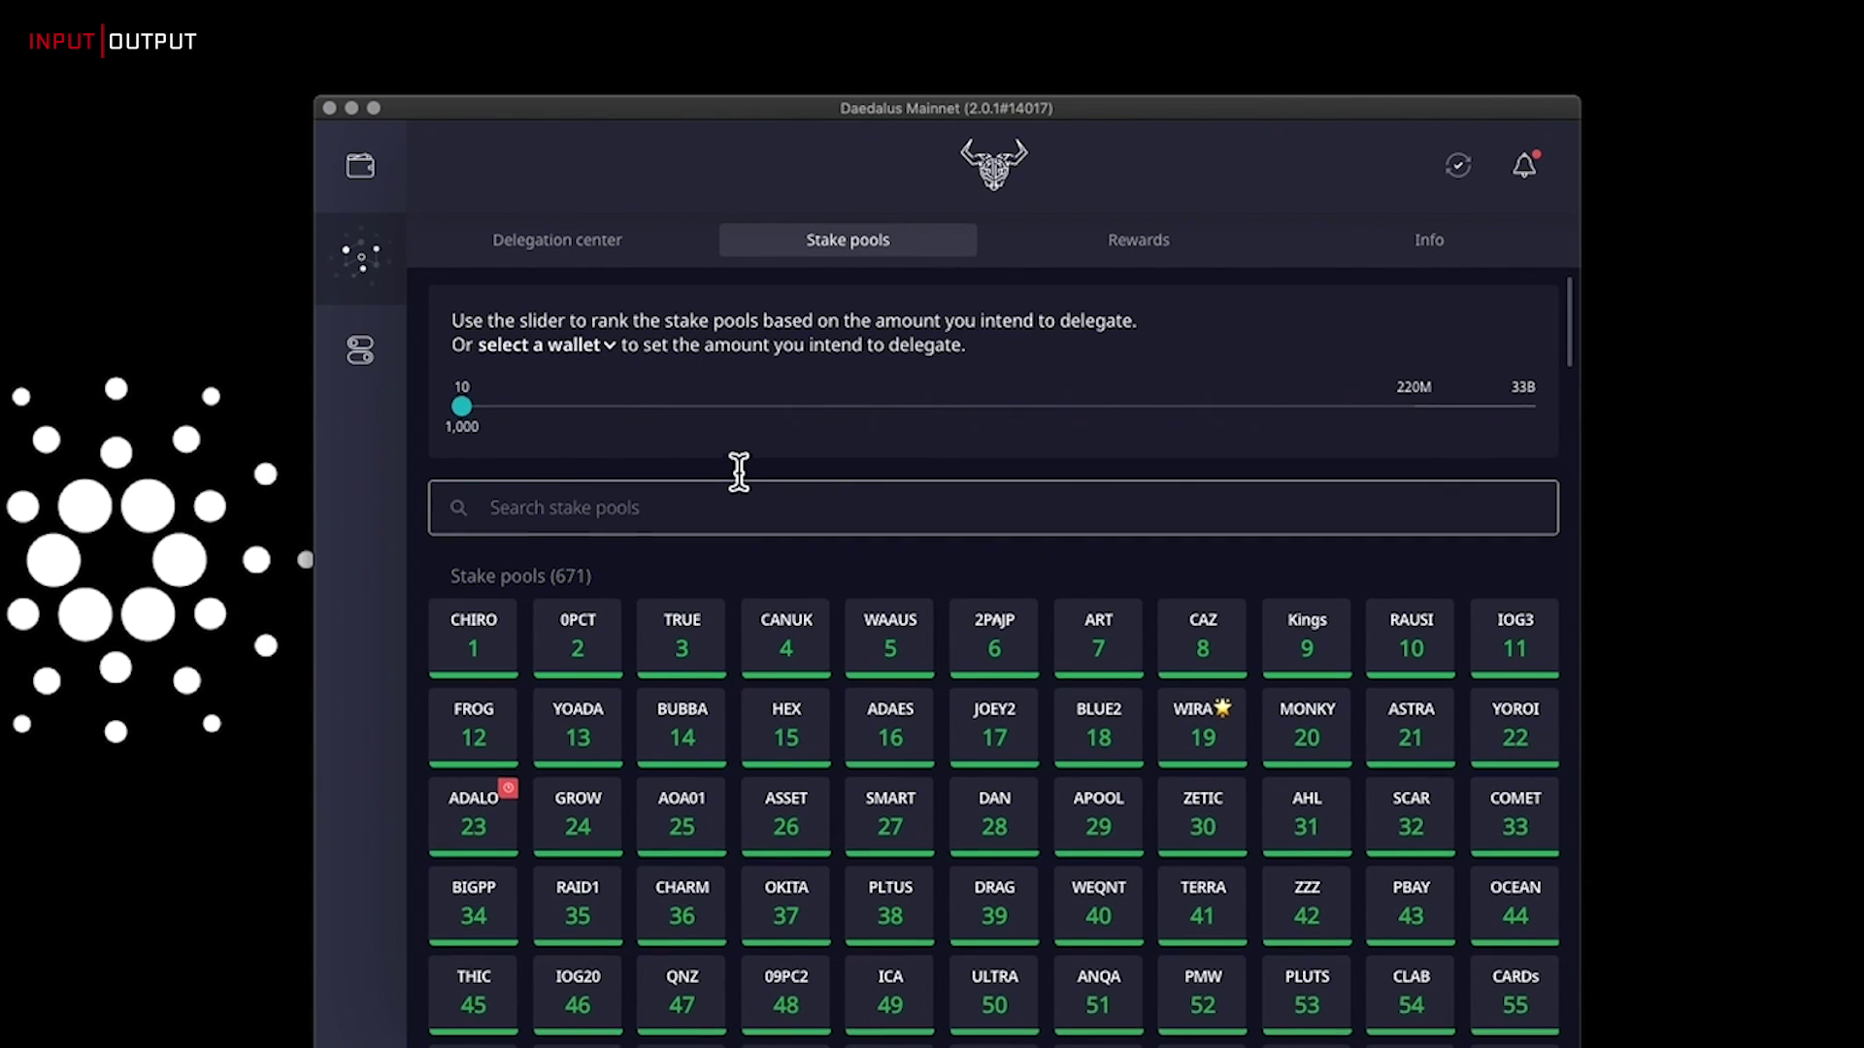
scroll(738, 473, "down", 10)
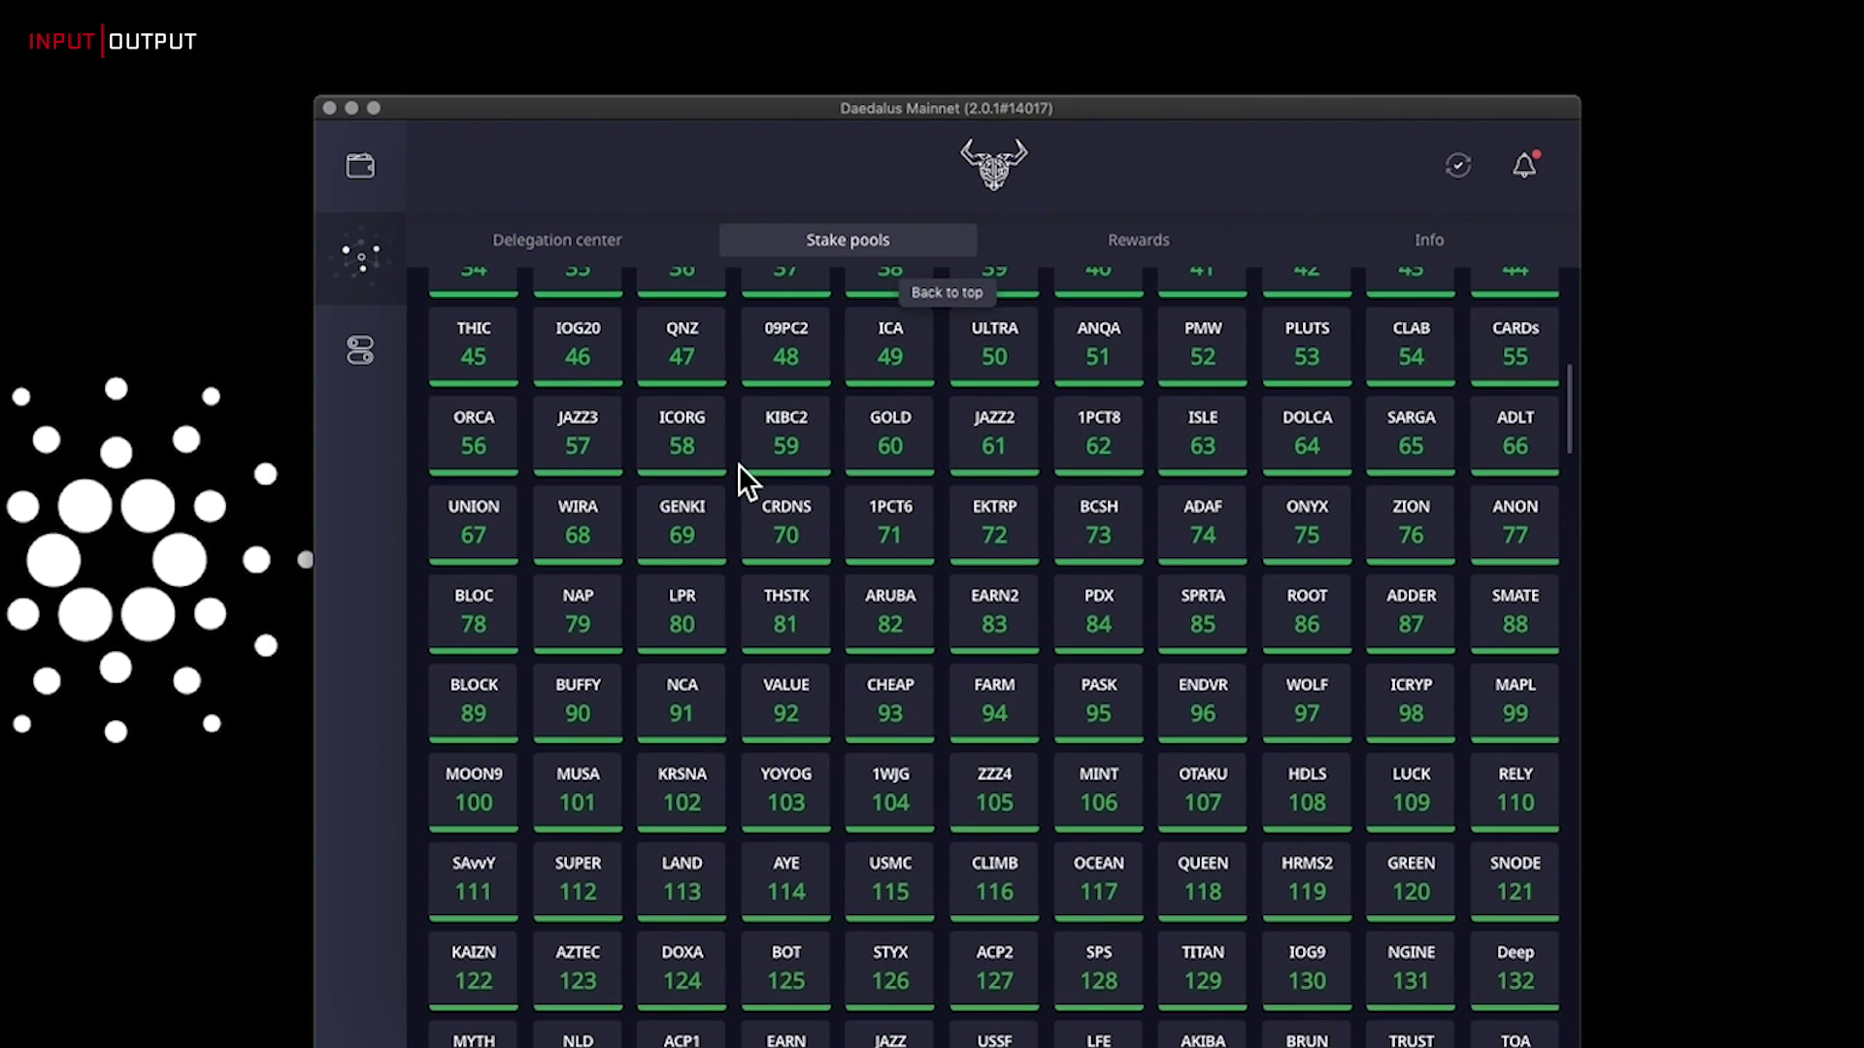
scroll(739, 466, "down", 11)
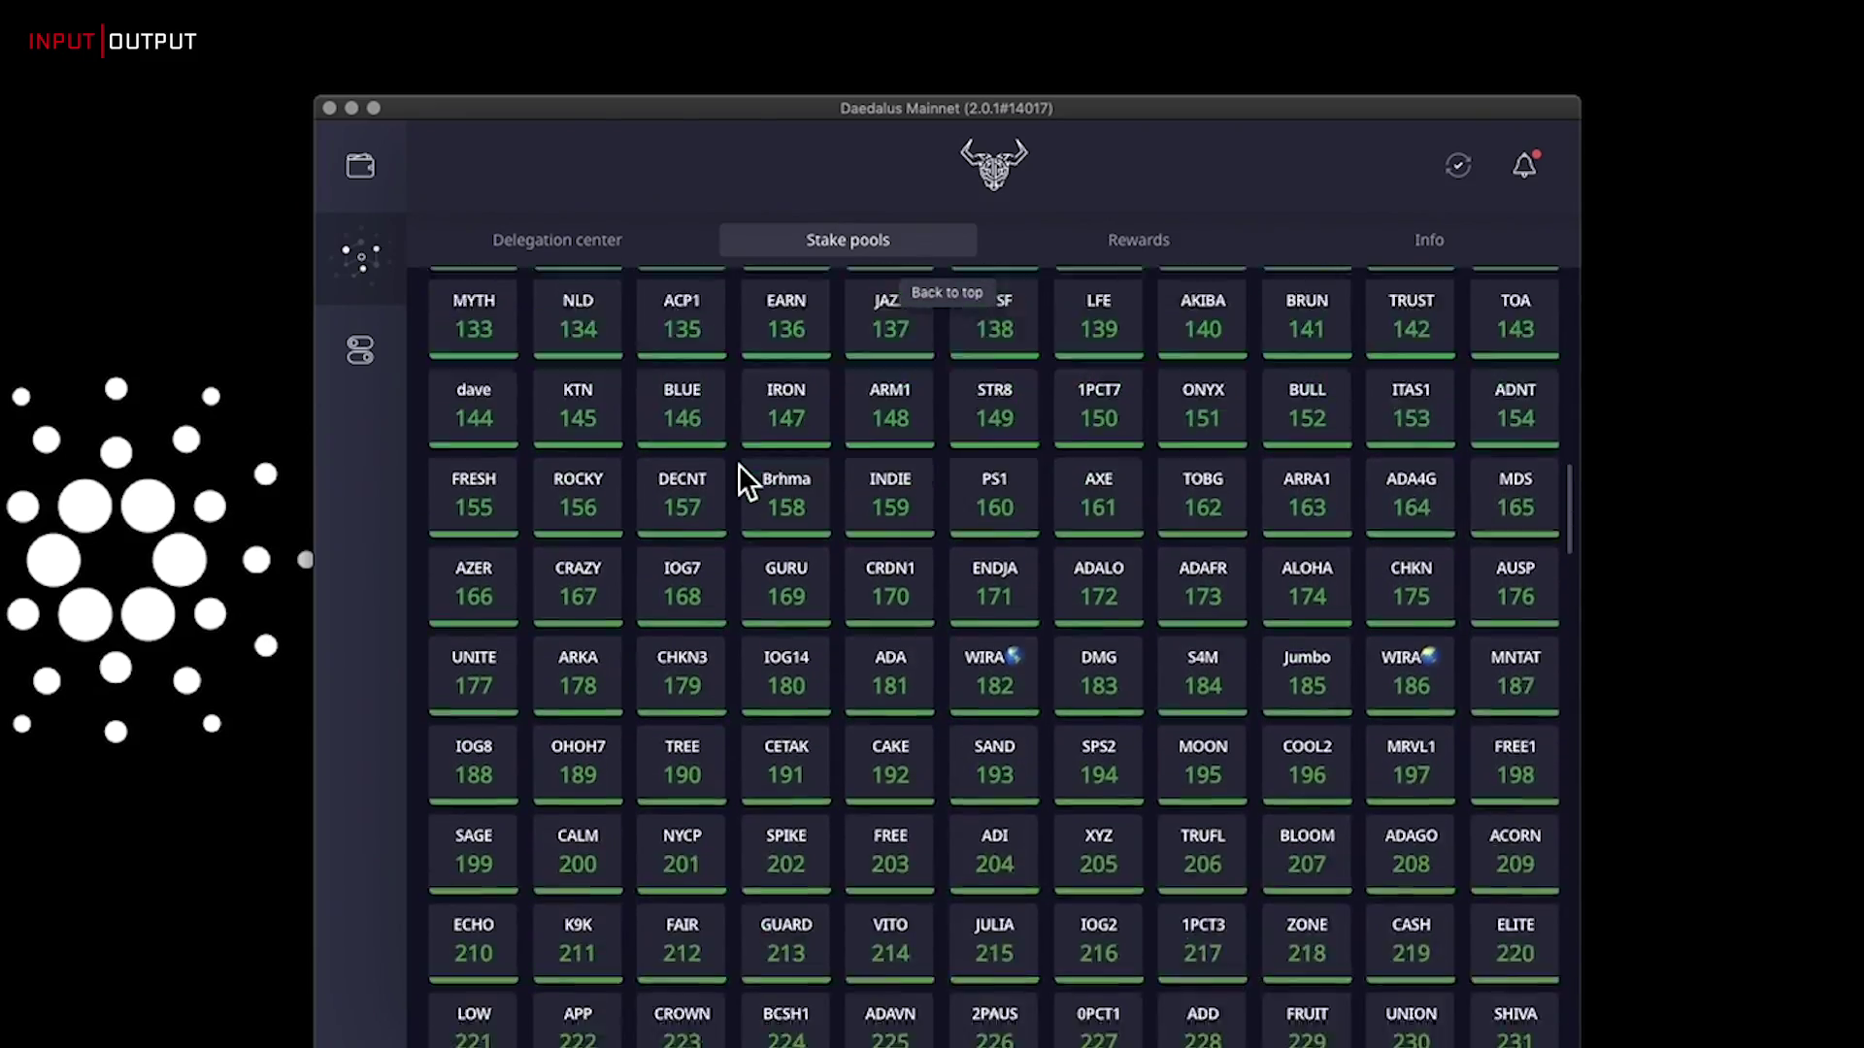
scroll(738, 466, "down", 6)
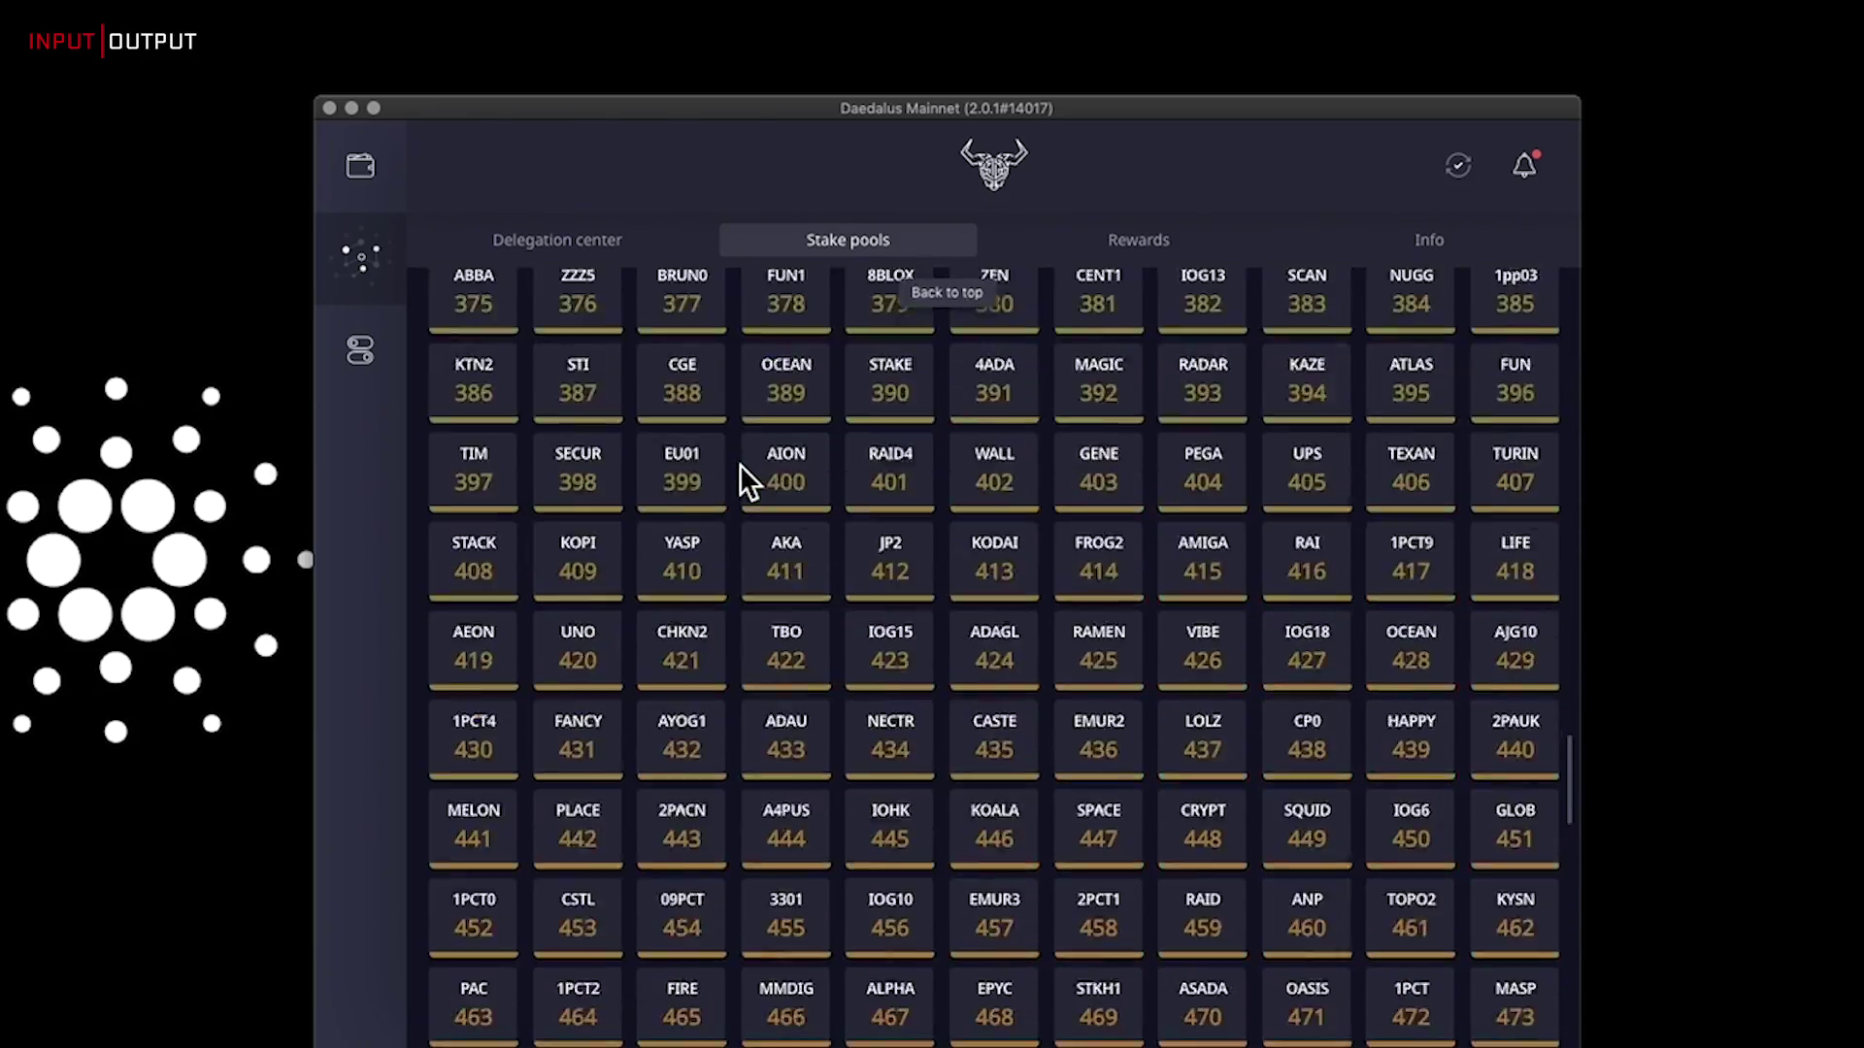
scroll(740, 464, "down", 7)
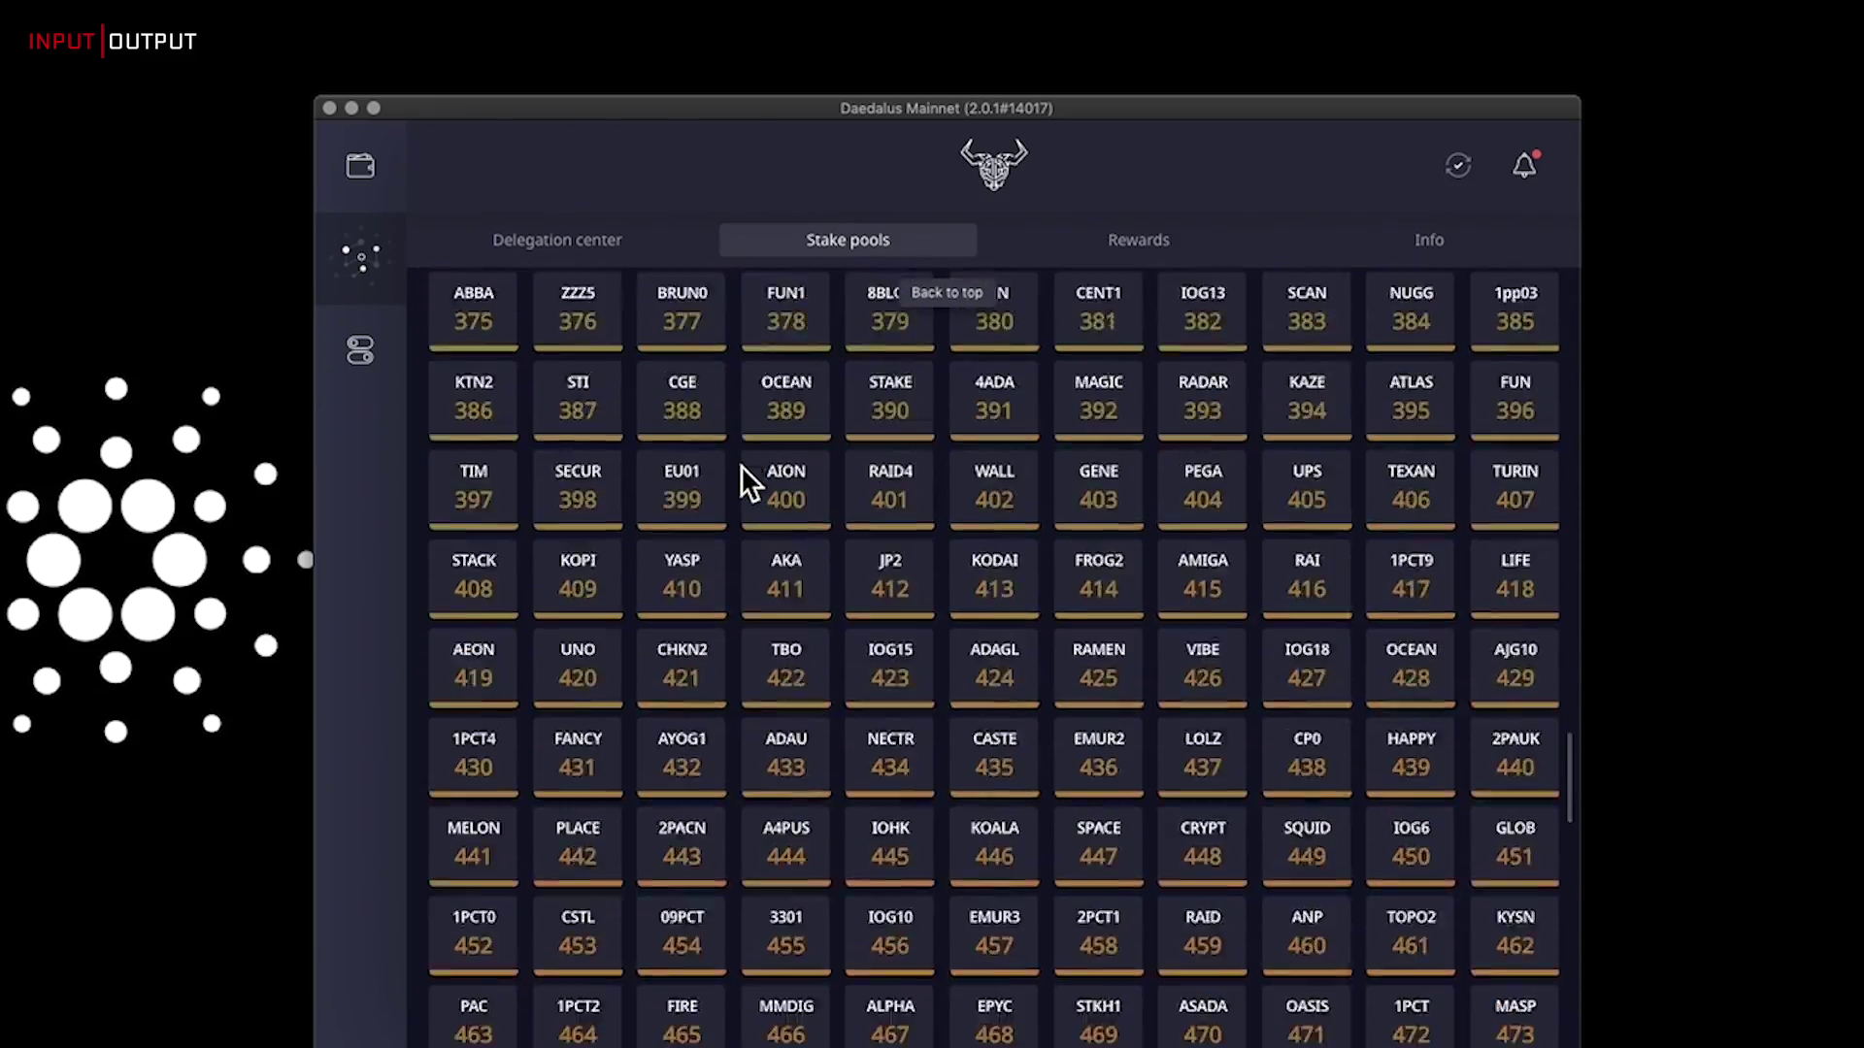
scroll(741, 464, "up", 11)
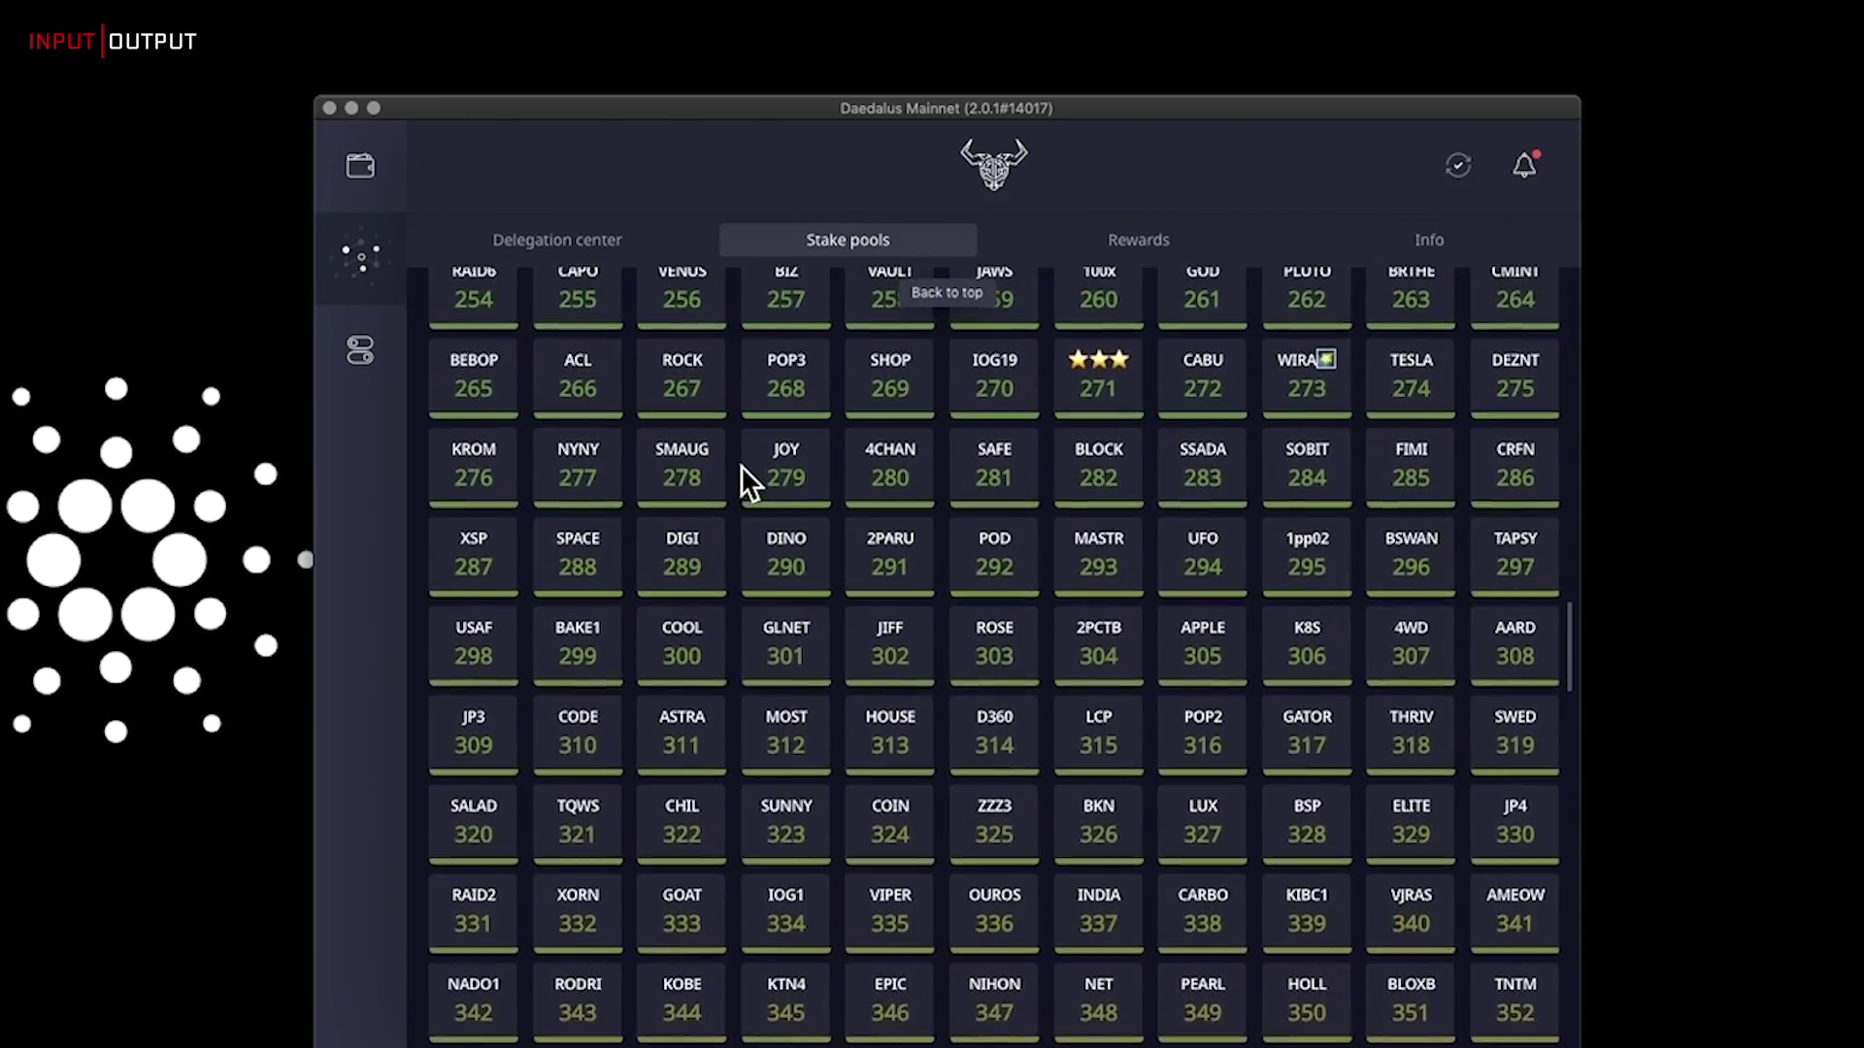
scroll(742, 464, "up", 15)
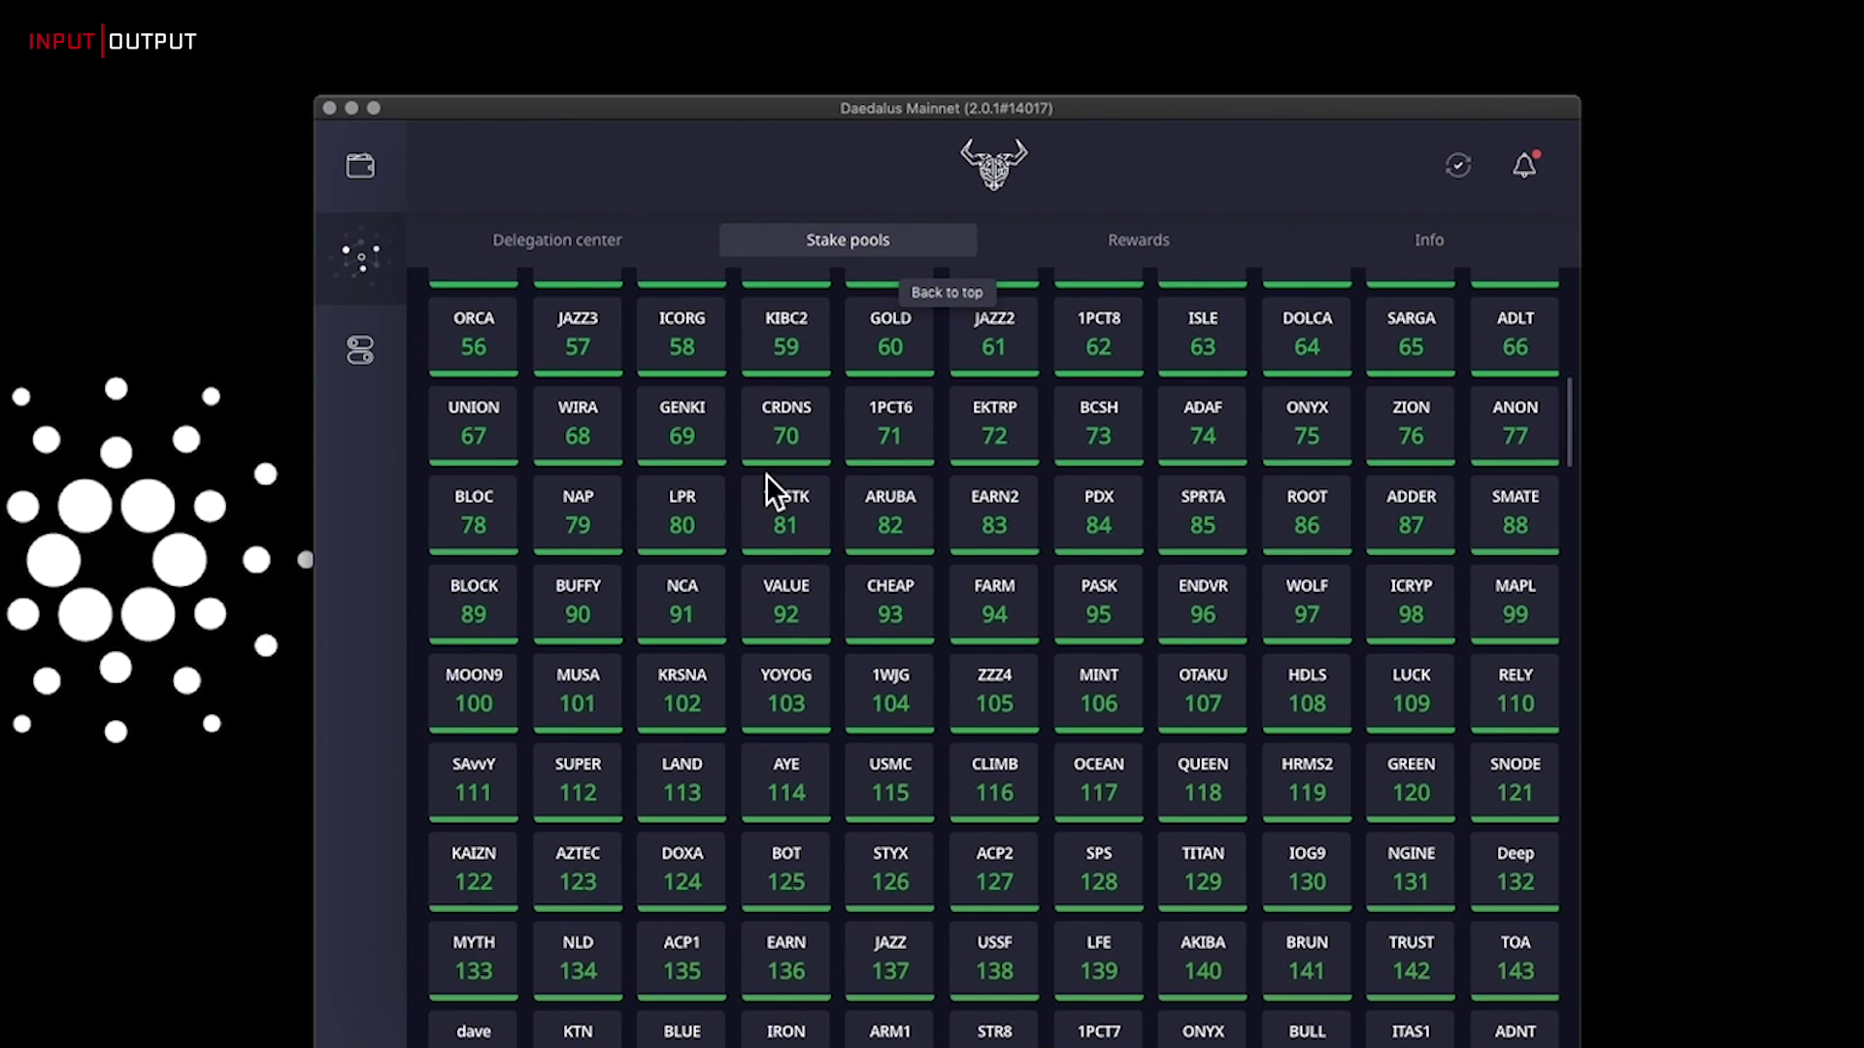